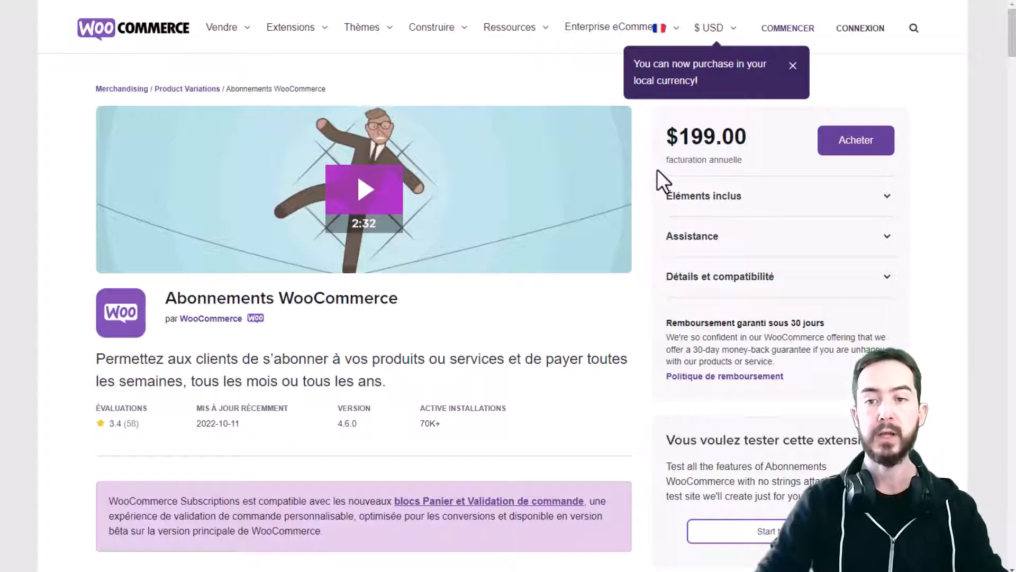
# - Check the annual billing price of the WooCommerce Subscriptions extension on its product page
pyautogui.moveTo(754, 138); pyautogui.dragTo(655, 148)
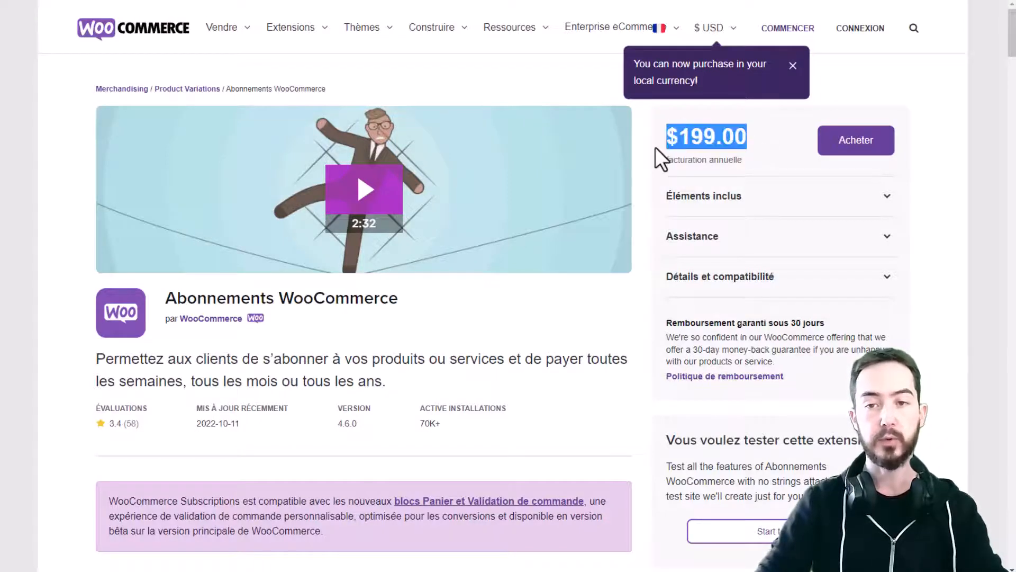
pyautogui.click(659, 147)
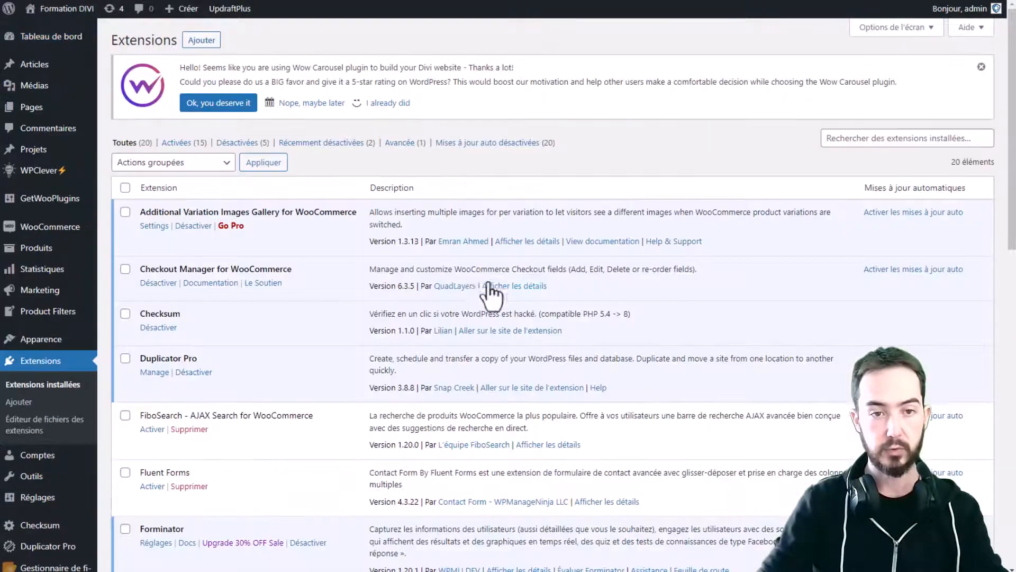
# - Find WooCommerce Subscriptions among the installed WordPress plugins and open its settings
pyautogui.scroll(-10, 488, 295)
pyautogui.scroll(-6, 174, 264)
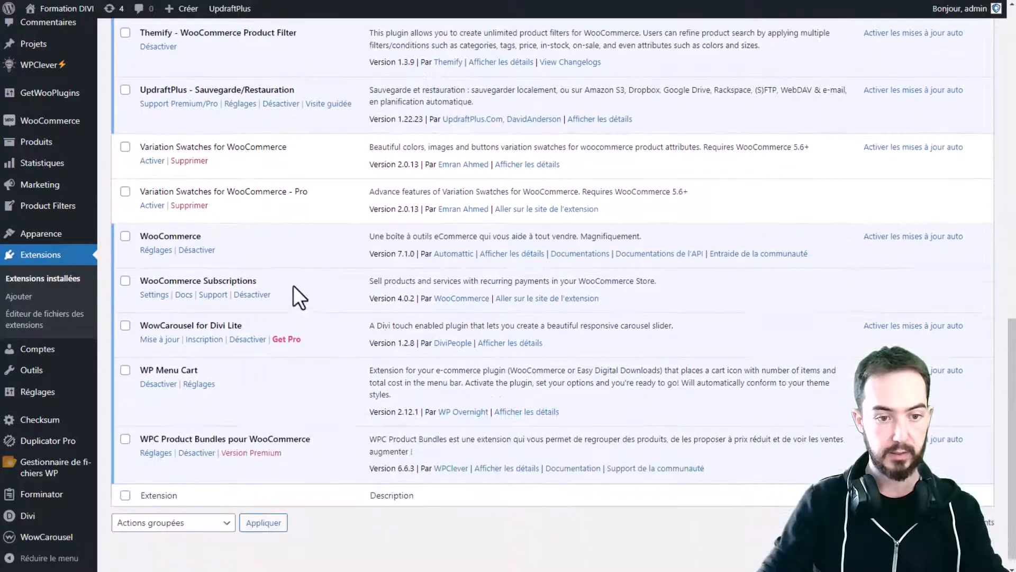
pyautogui.moveTo(293, 285); pyautogui.dragTo(144, 280)
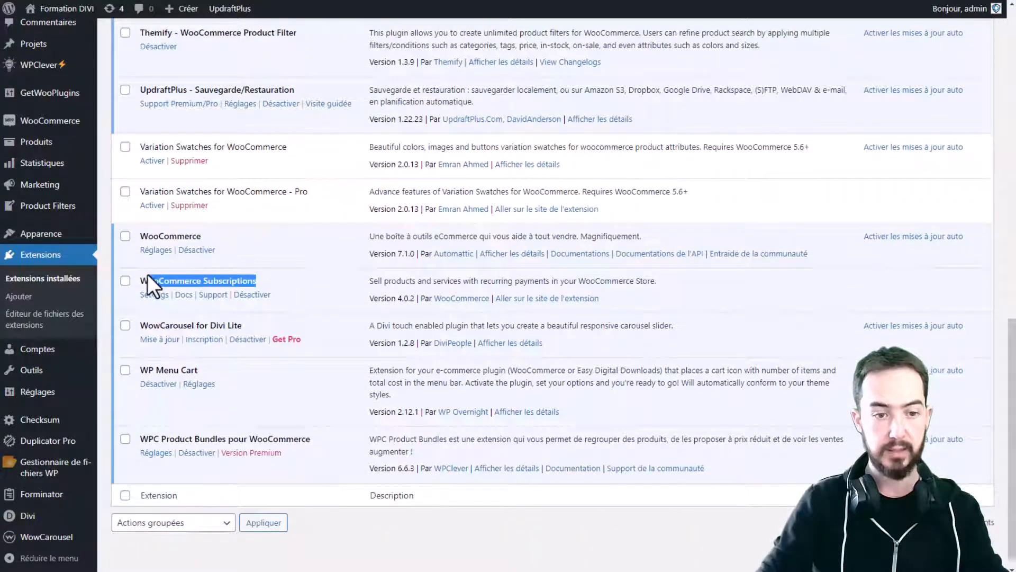
pyautogui.click(249, 277)
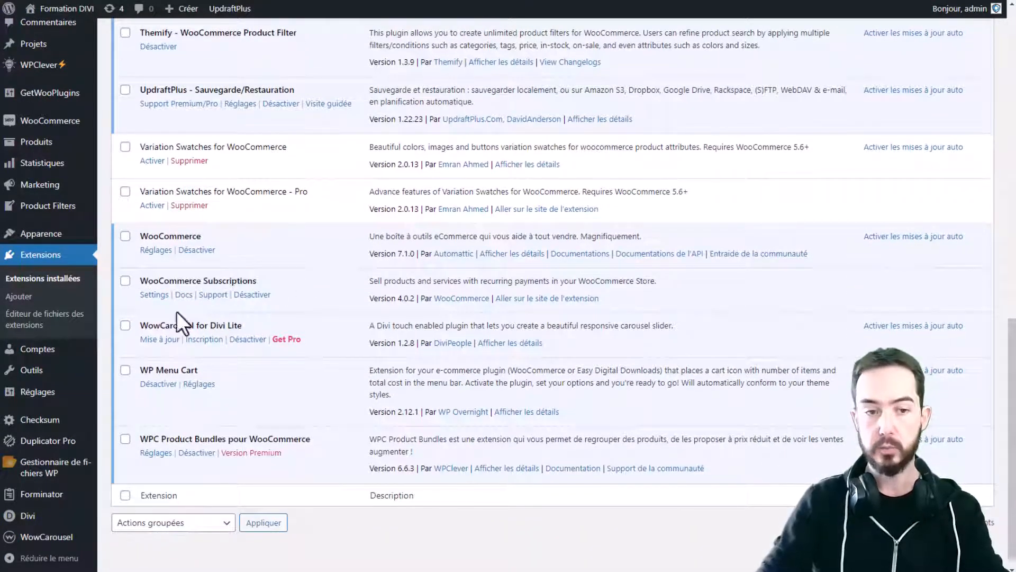
pyautogui.click(154, 295)
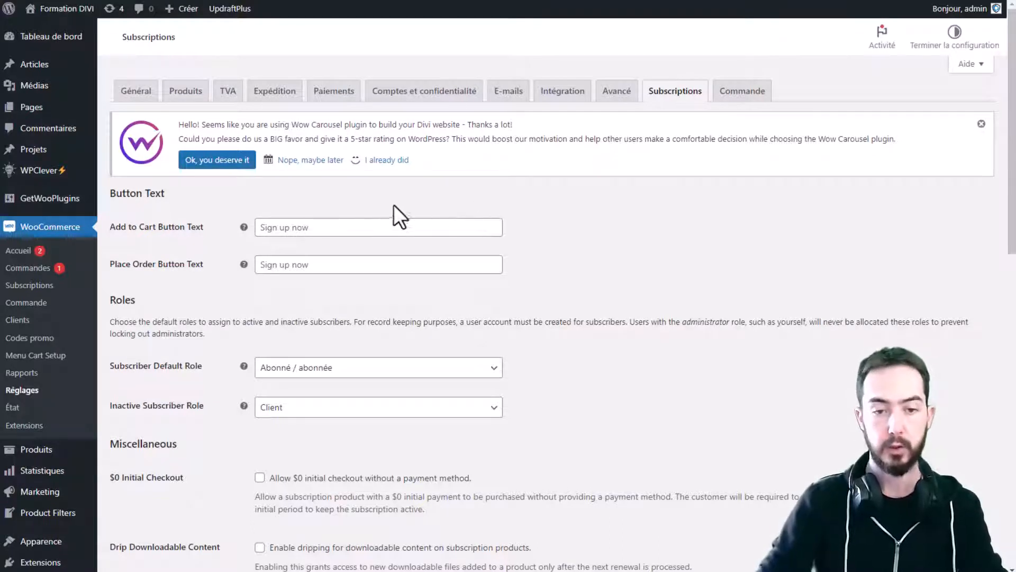
# - Set both the Add to Cart and Place Order button texts to "Inscription"
pyautogui.tripleClick(354, 227)
pyautogui.write('Insc')
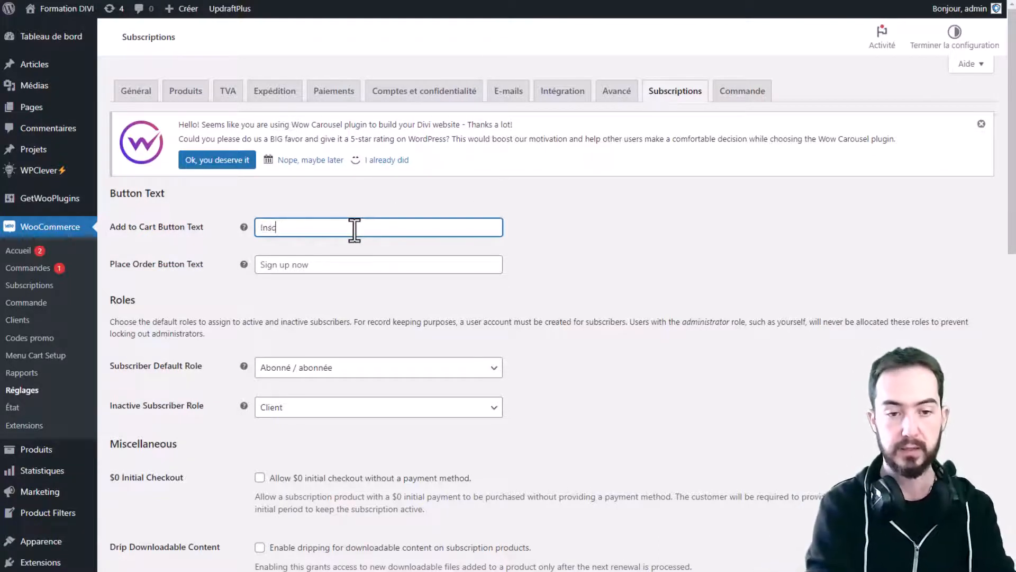
pyautogui.write('ription')
pyautogui.hotkey('ctrl', 'a')
pyautogui.hotkey('ctrl', 'c')
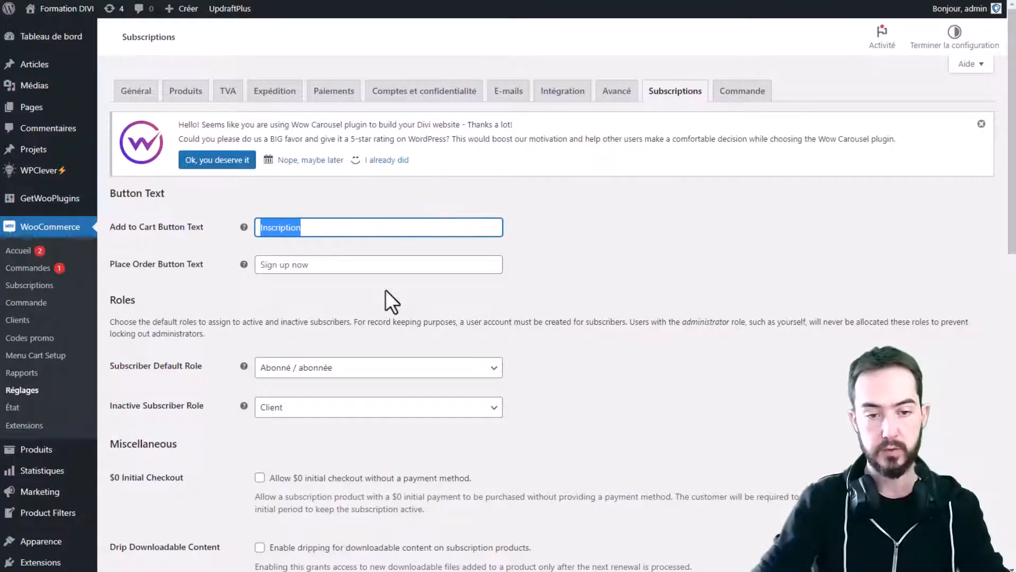
pyautogui.tripleClick(379, 263)
pyautogui.hotkey('ctrl', 'v')
pyautogui.click(590, 254)
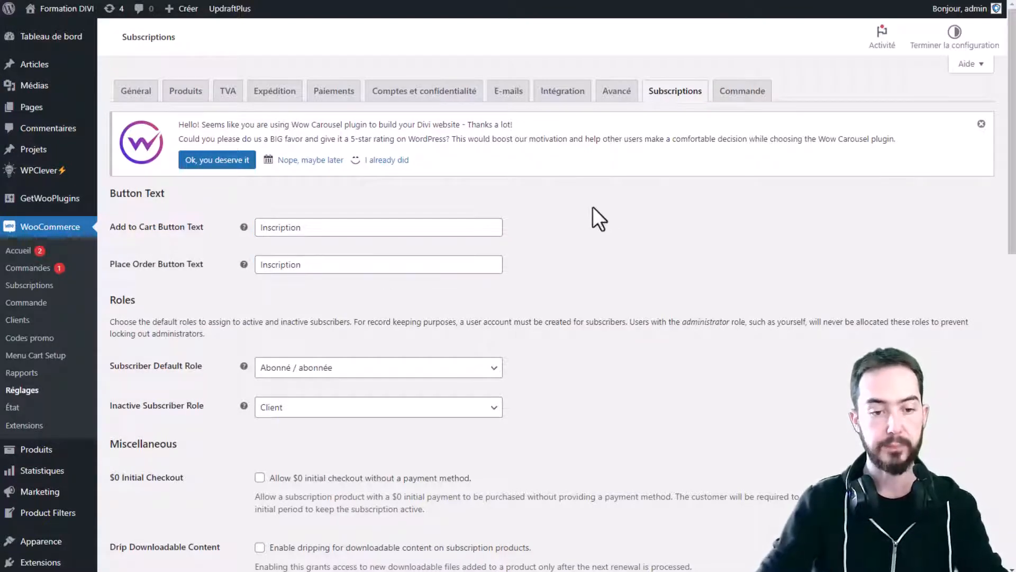
# - Translate the Subscriptions settings page into French with the browser's page translation
pyautogui.scroll(-2, 359, 295)
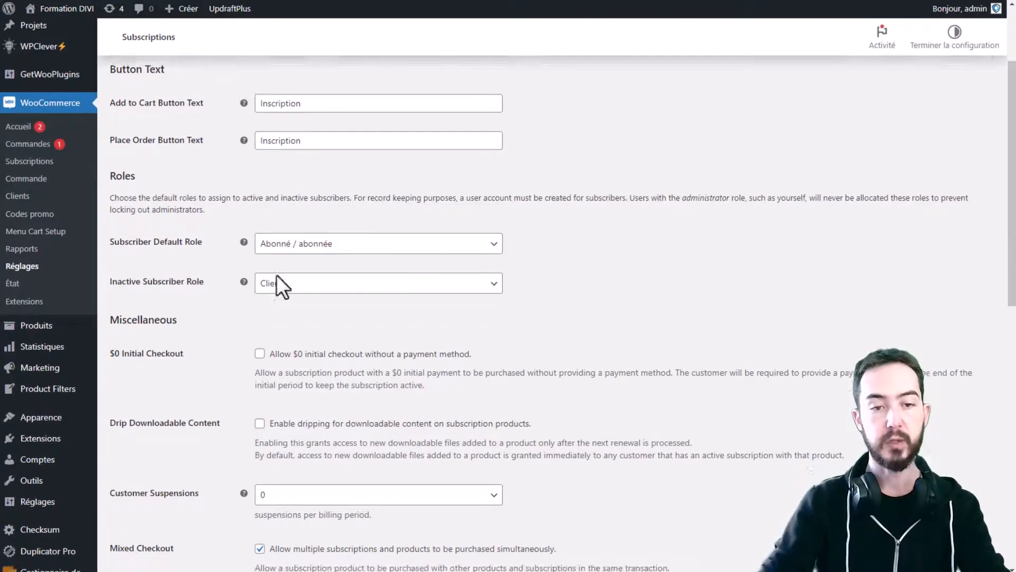
pyautogui.scroll(-1, 600, 311)
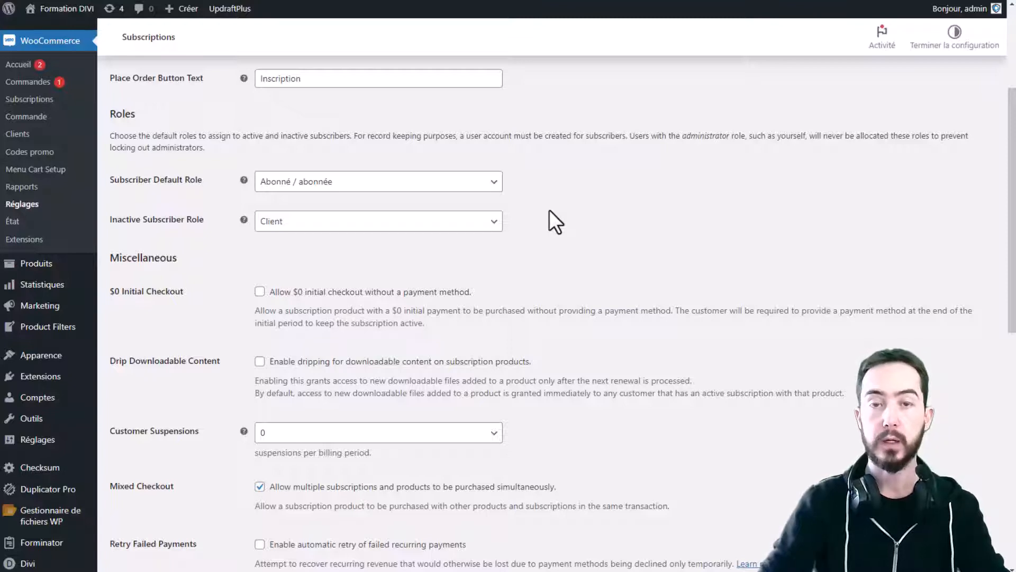
pyautogui.rightClick(634, 212)
pyautogui.click(688, 369)
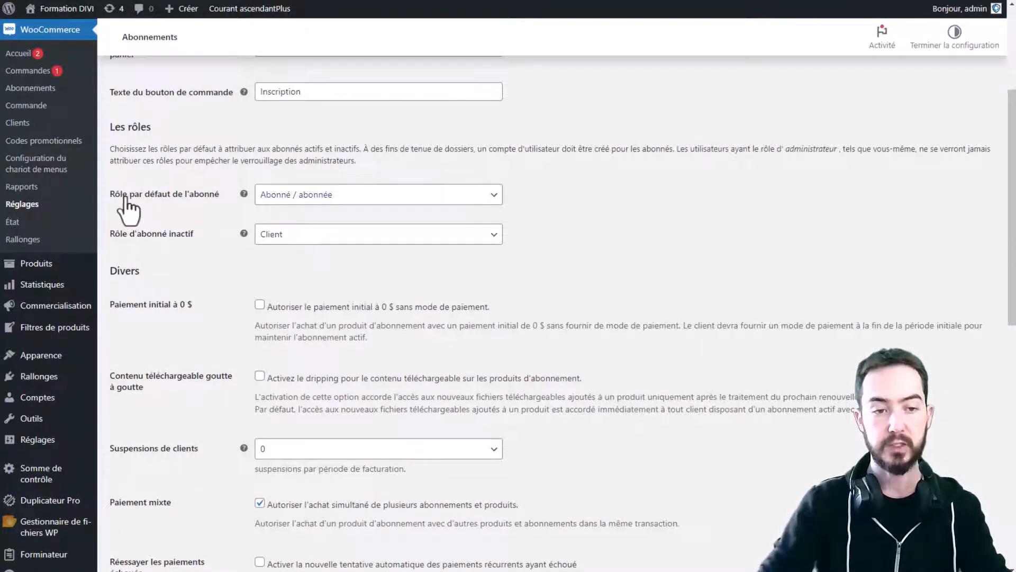
# - Examine the role choices for active and inactive subscribers, keeping Abonné / abonnée as the default subscriber role
pyautogui.moveTo(123, 197); pyautogui.dragTo(219, 208)
pyautogui.click(214, 211)
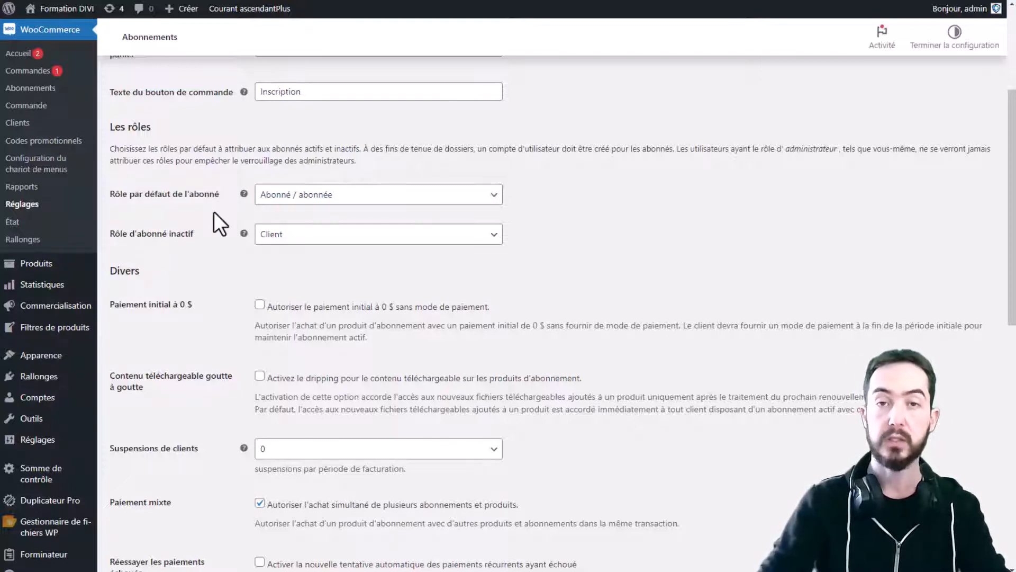
pyautogui.click(286, 198)
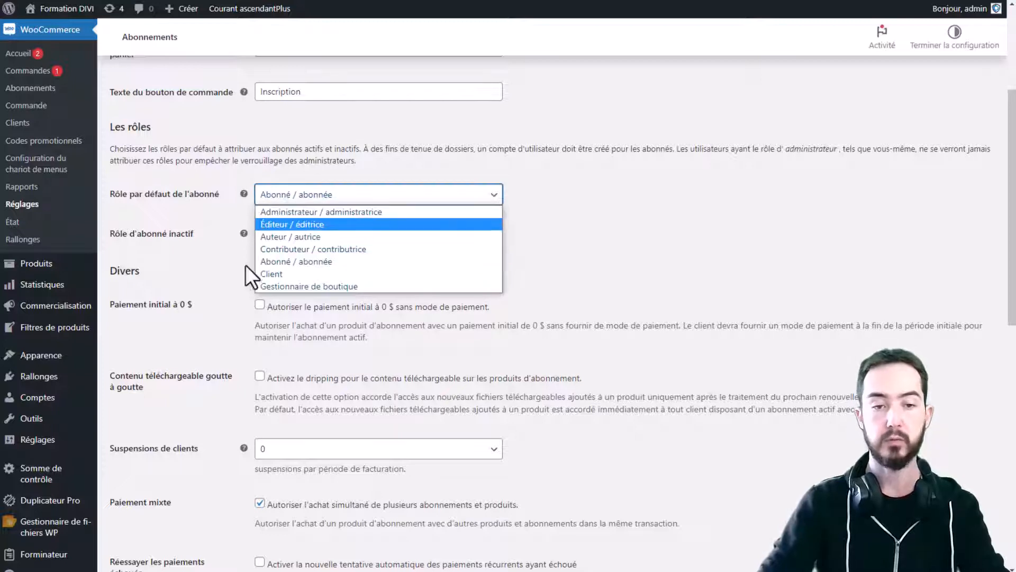
pyautogui.click(401, 262)
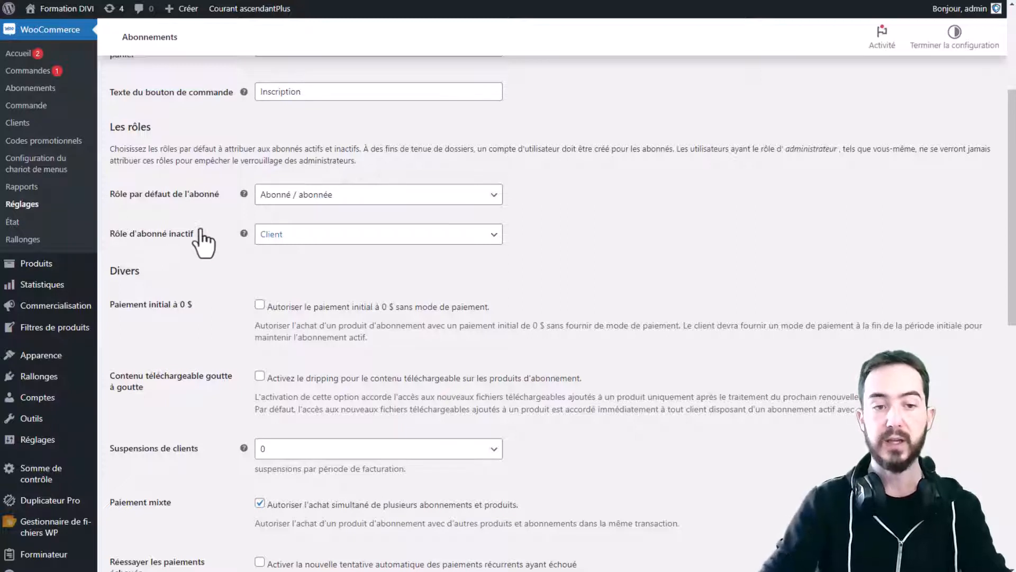
pyautogui.click(265, 235)
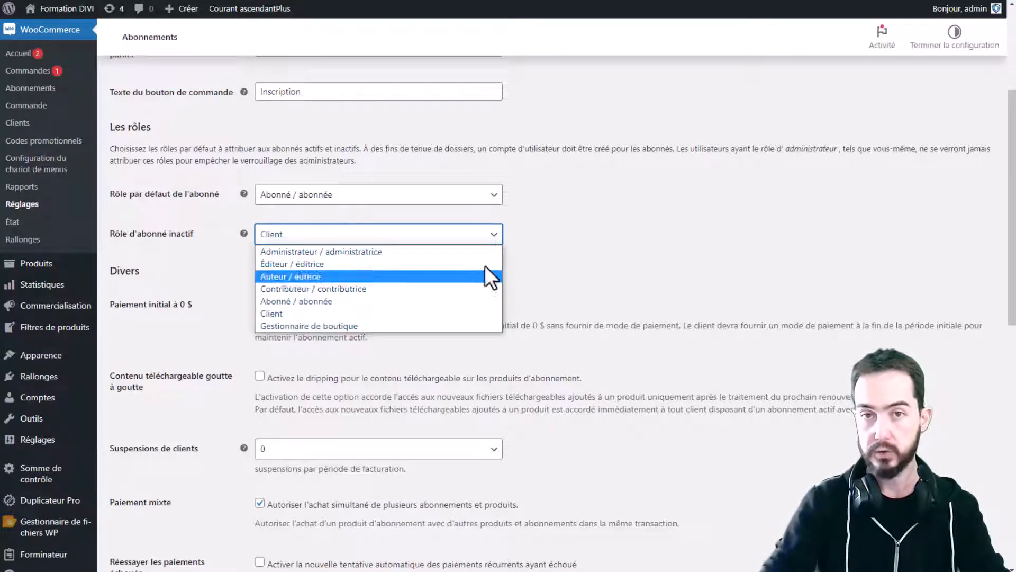
pyautogui.click(563, 227)
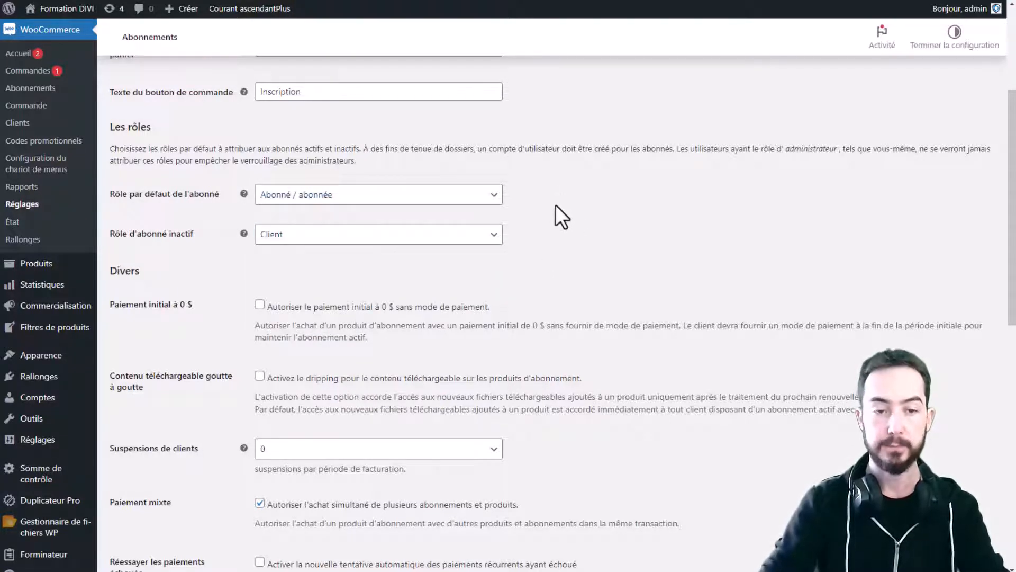
# - Review the $0 initial payment and drip content options, and select 0 customer suspensions per billing period
pyautogui.scroll(-2, 563, 217)
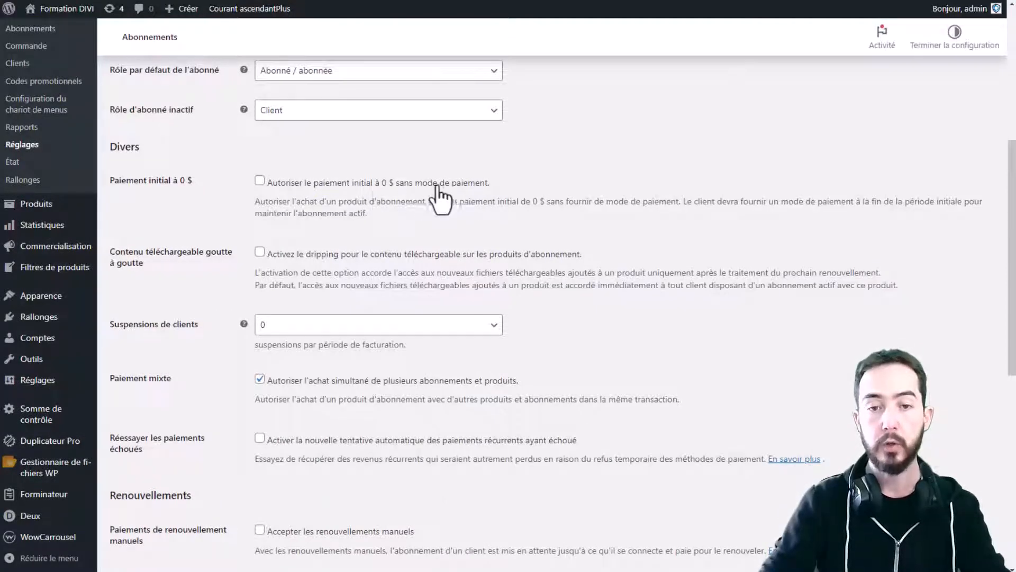
pyautogui.moveTo(497, 183); pyautogui.dragTo(404, 185)
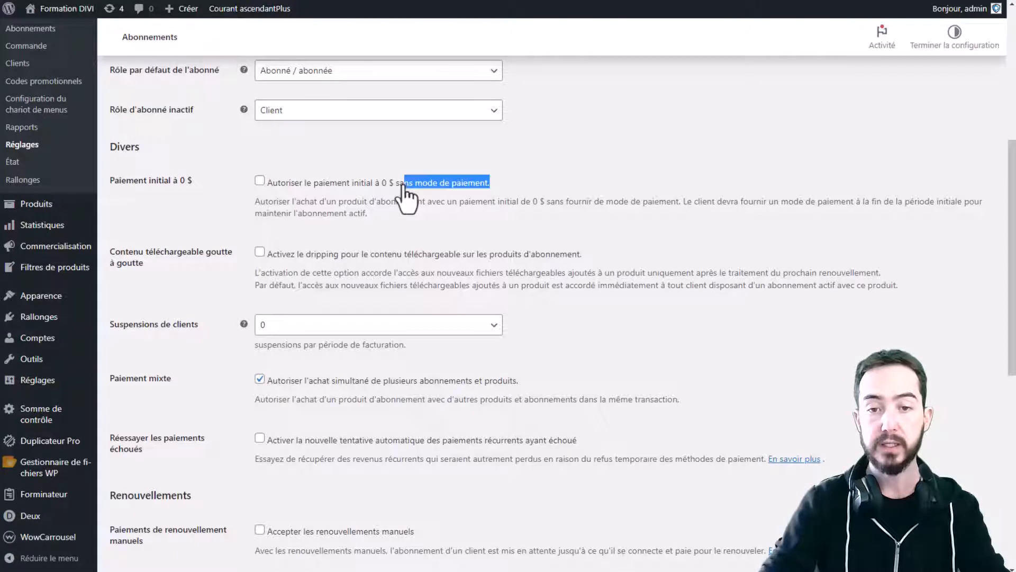
pyautogui.click(525, 177)
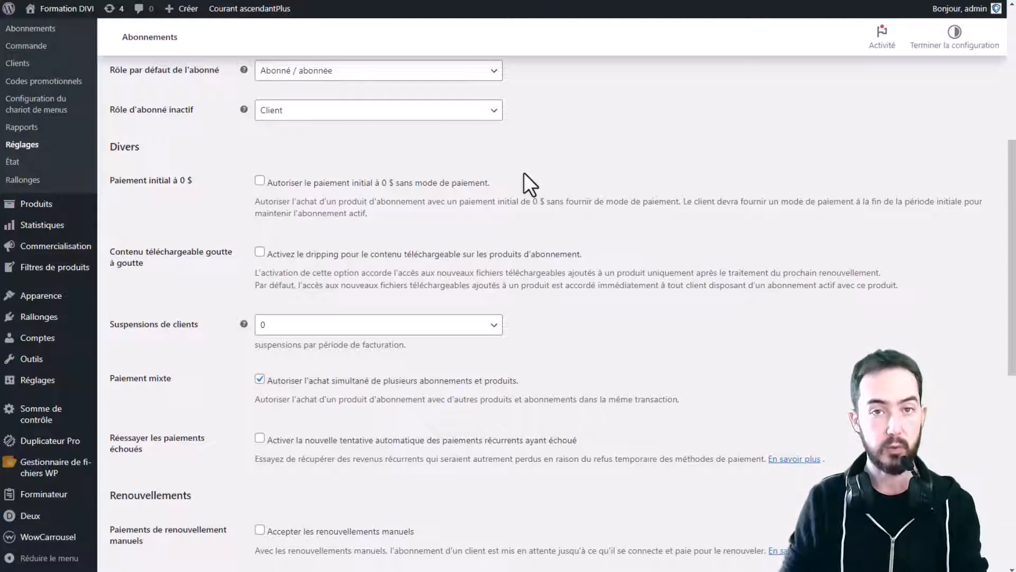
pyautogui.scroll(-1, 386, 204)
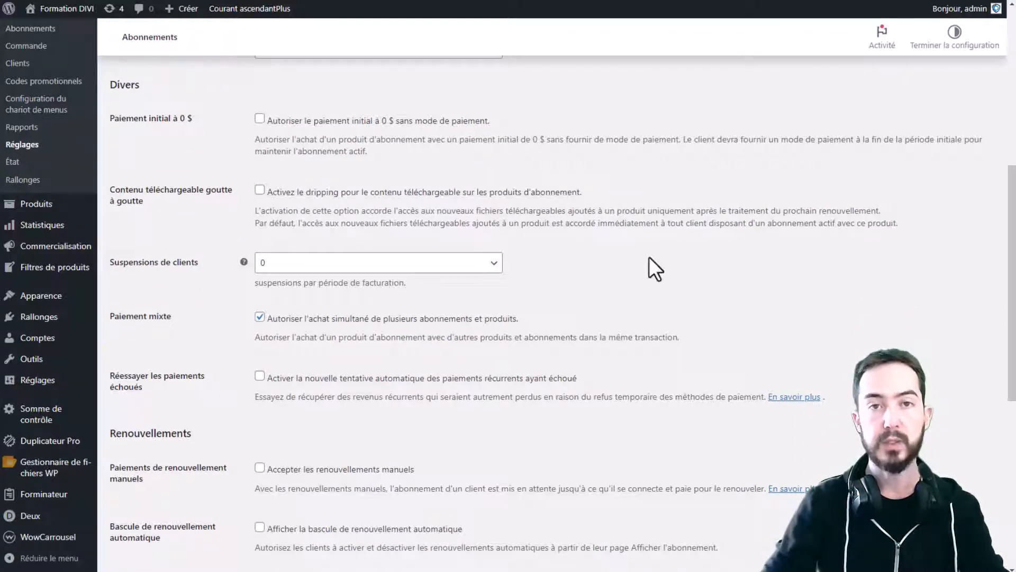
pyautogui.scroll(-1, 582, 272)
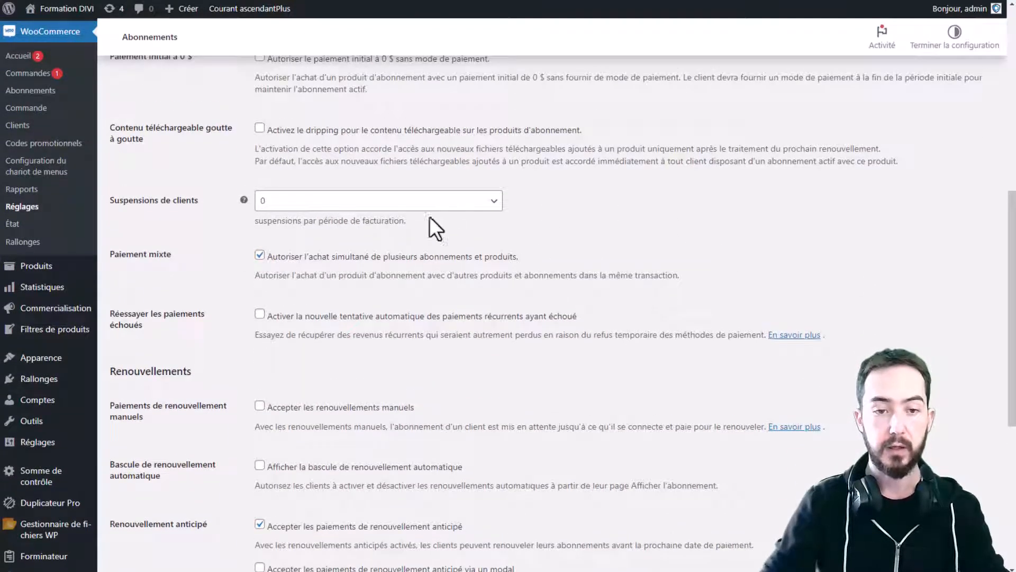
pyautogui.moveTo(426, 220); pyautogui.dragTo(253, 221)
pyautogui.click(398, 222)
pyautogui.click(398, 207)
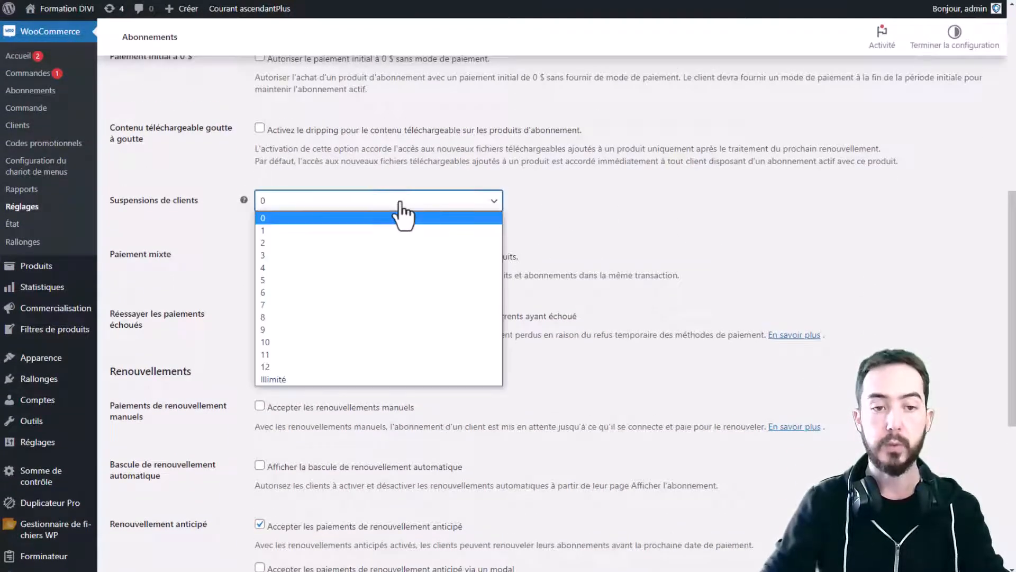
pyautogui.click(336, 214)
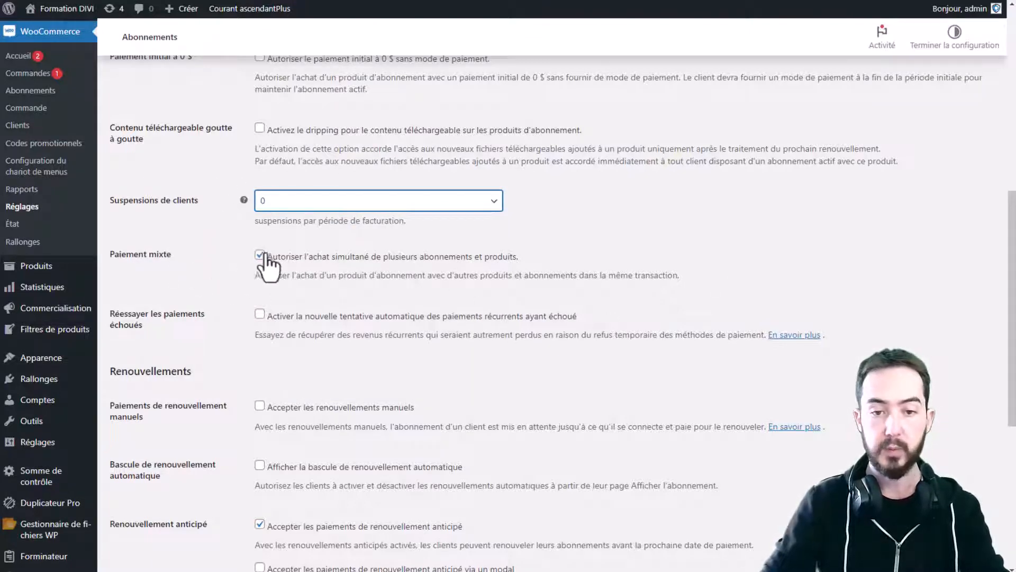
# - Examine the mixed checkout, failed payment retry, renewal, synchronisation and switching options in the subscription settings
pyautogui.moveTo(536, 258); pyautogui.dragTo(305, 259)
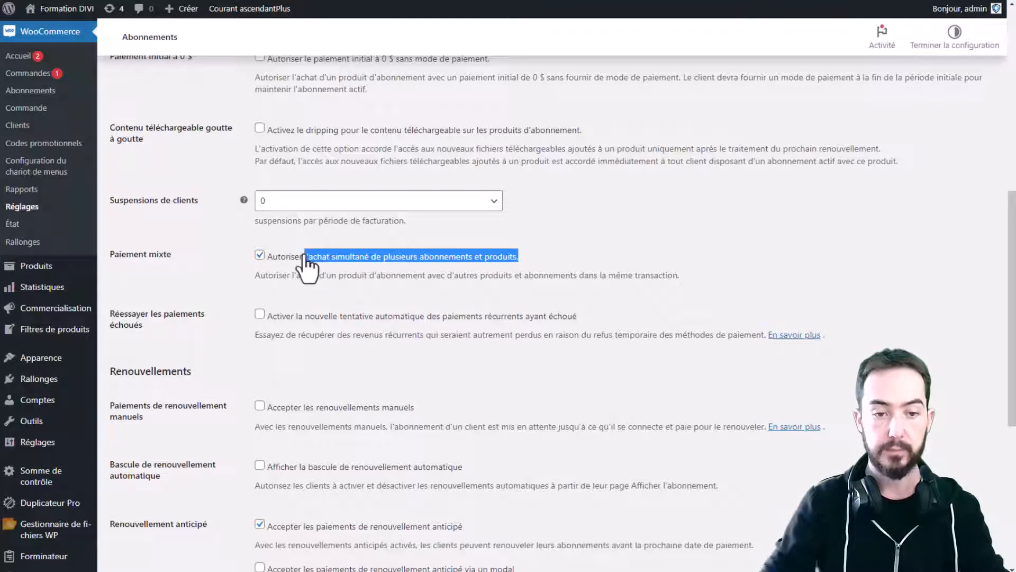
pyautogui.click(535, 259)
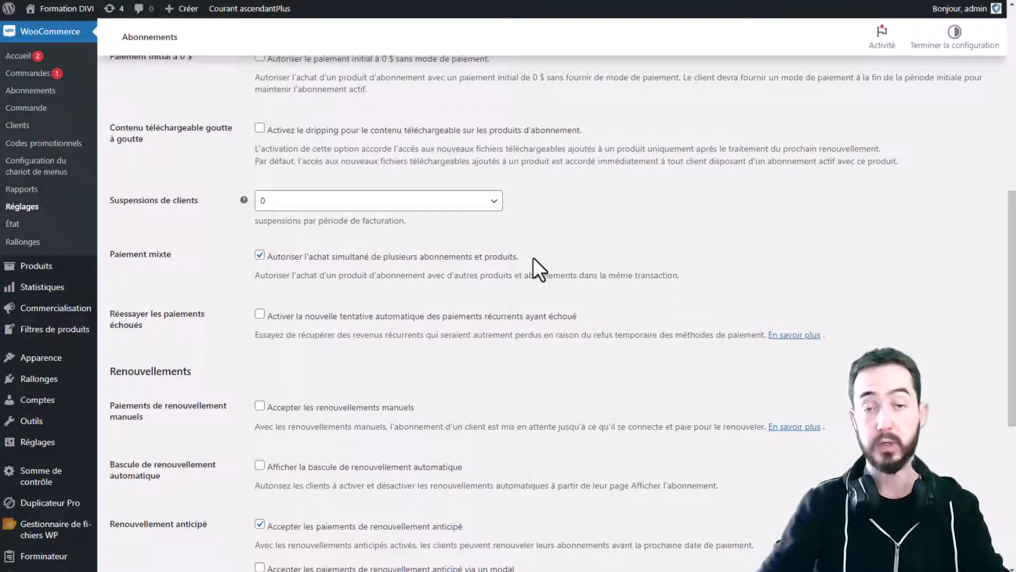
pyautogui.scroll(-3, 510, 234)
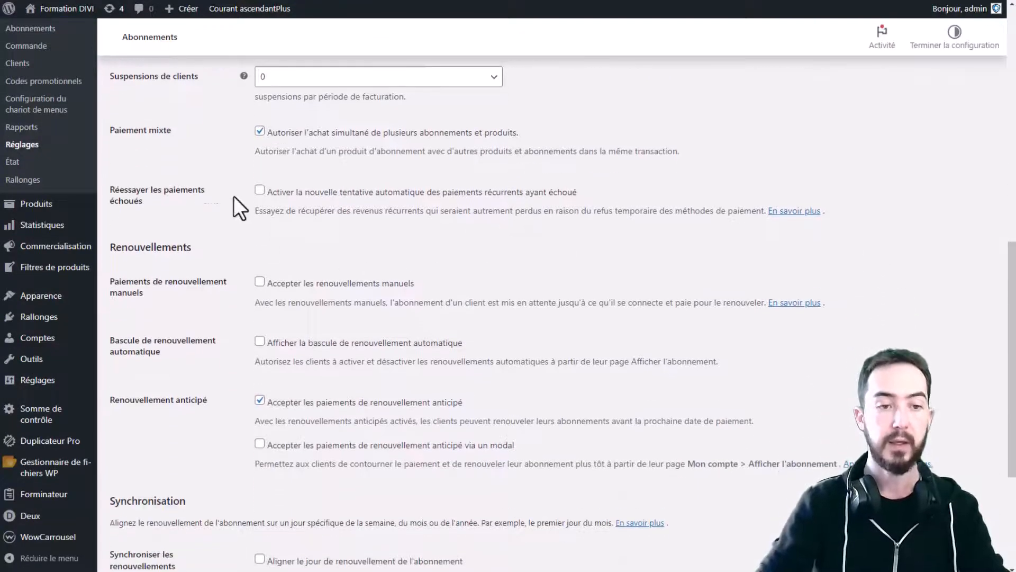
pyautogui.moveTo(580, 192); pyautogui.dragTo(382, 209)
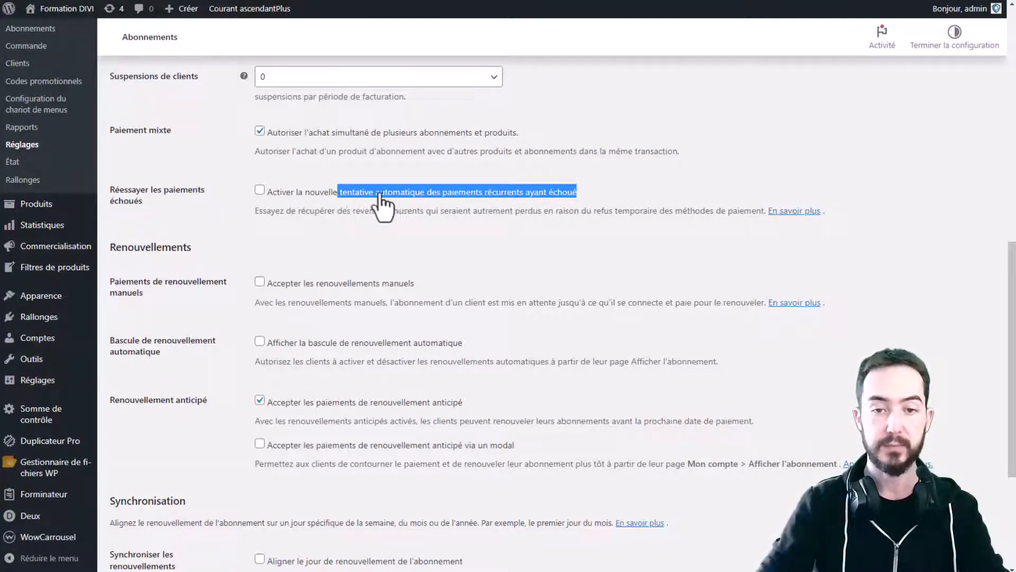
pyautogui.click(630, 186)
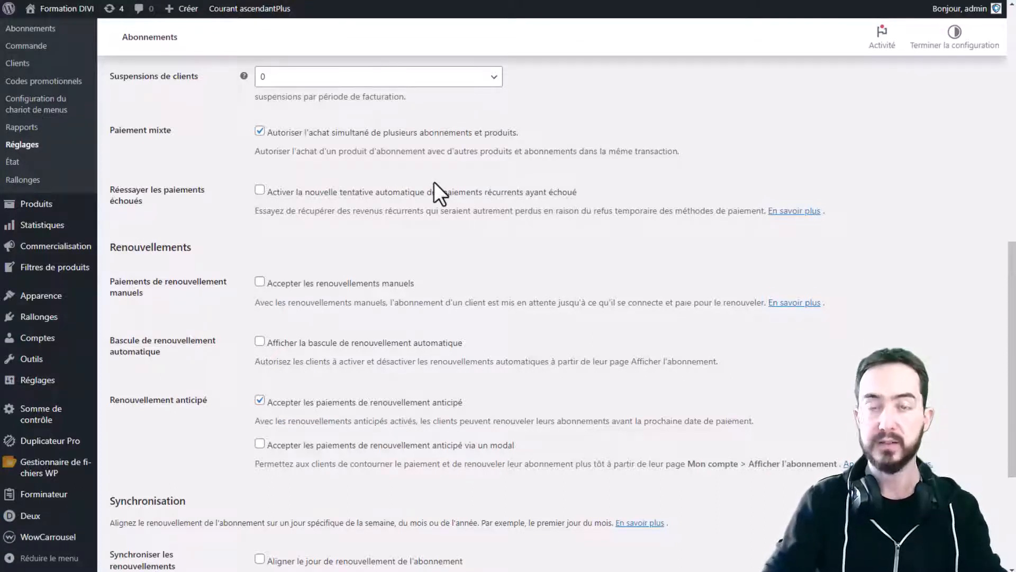
pyautogui.scroll(-1, 434, 182)
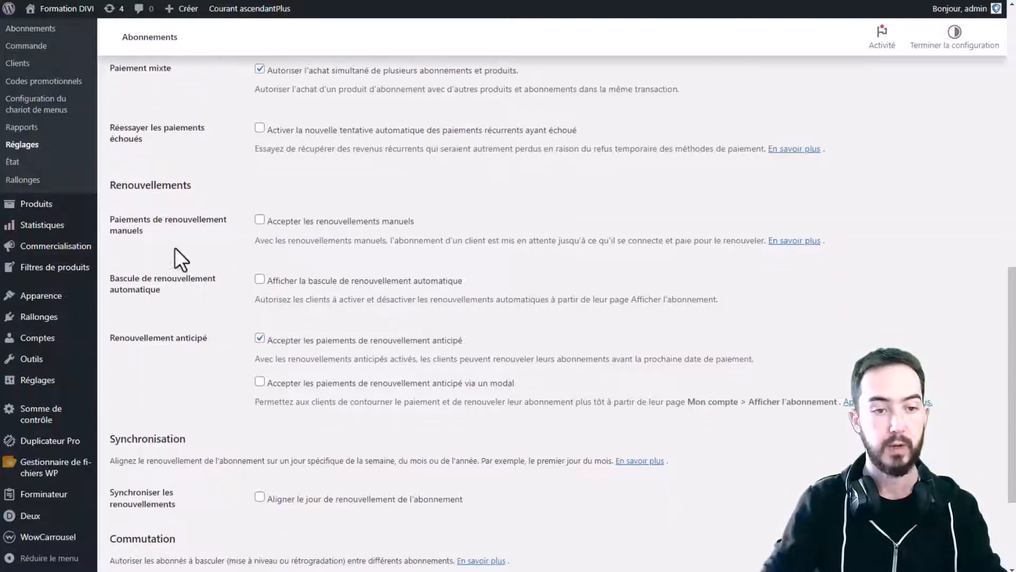
pyautogui.moveTo(133, 220); pyautogui.dragTo(216, 225)
pyautogui.click(417, 191)
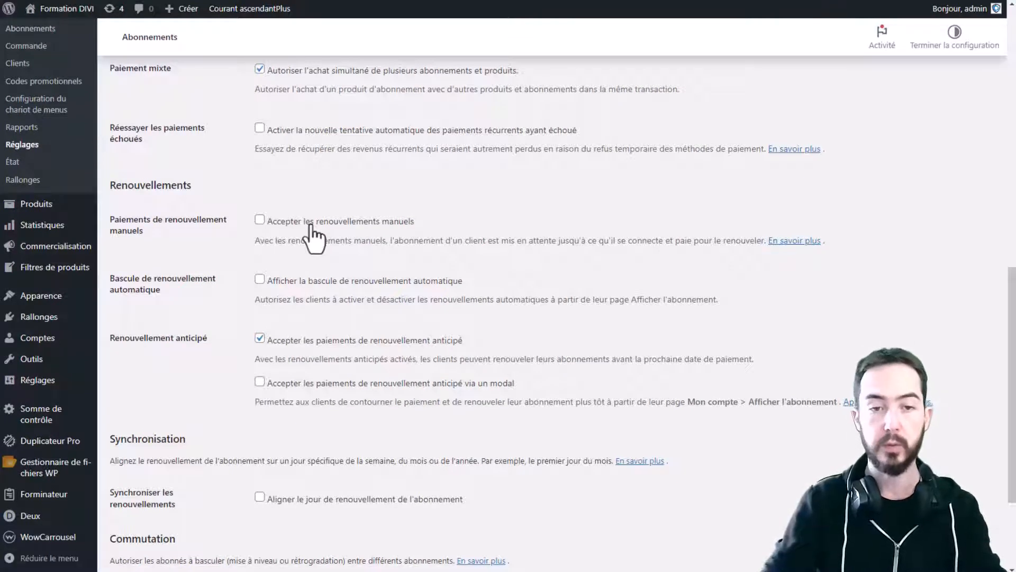
pyautogui.scroll(-1, 381, 225)
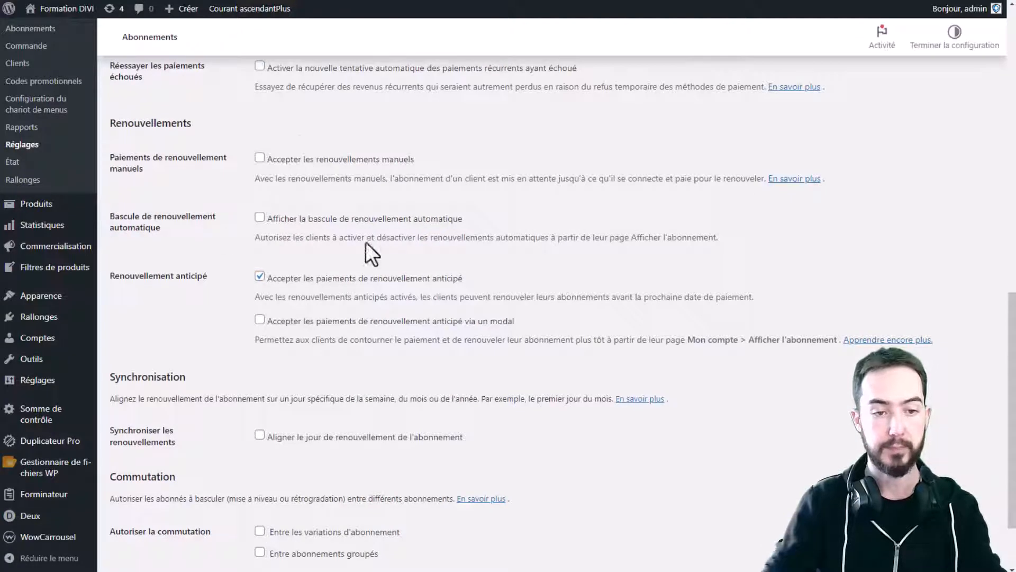
pyautogui.scroll(-1, 335, 202)
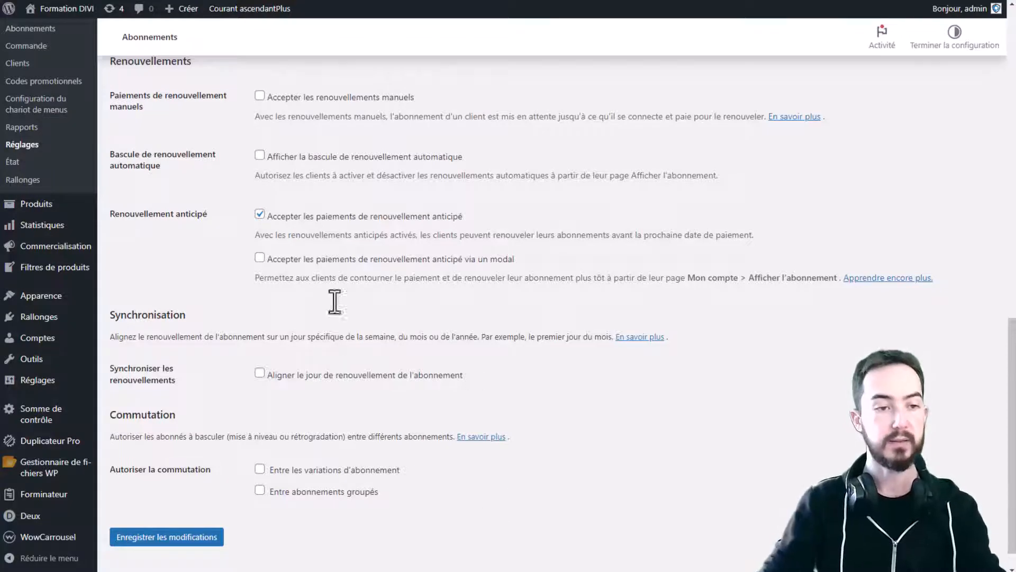
pyautogui.scroll(6, 508, 234)
pyautogui.scroll(9, 395, 378)
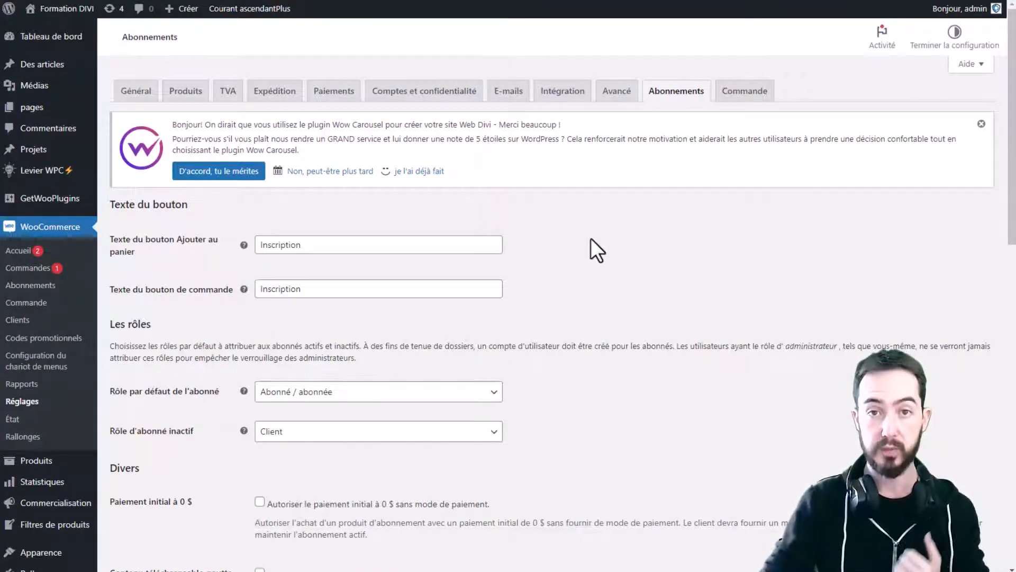
pyautogui.scroll(-2, 37, 329)
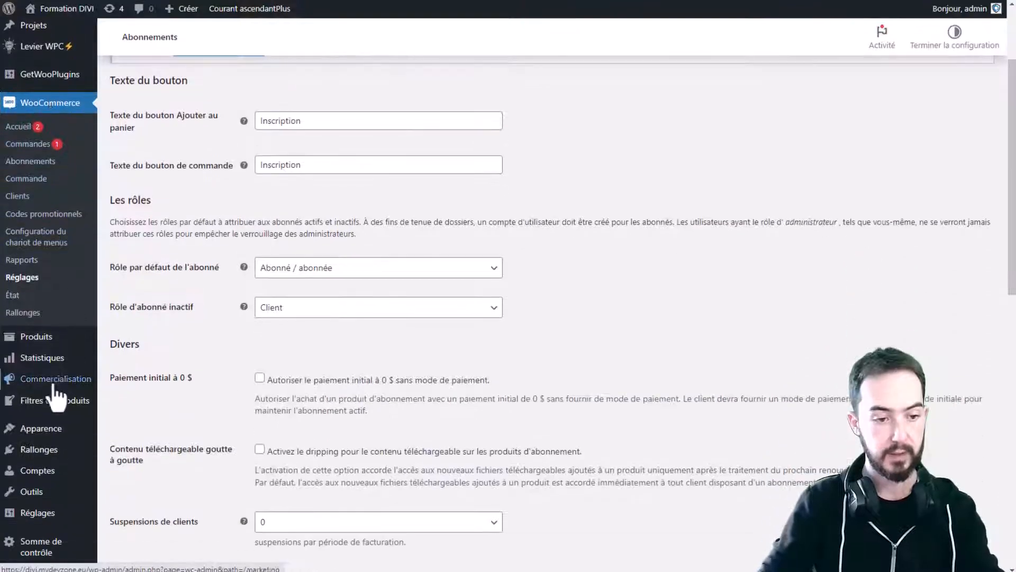
# - Leave the subscription settings without saving and start a new product from the store's product list
pyautogui.moveTo(38, 344)
pyautogui.click(126, 340)
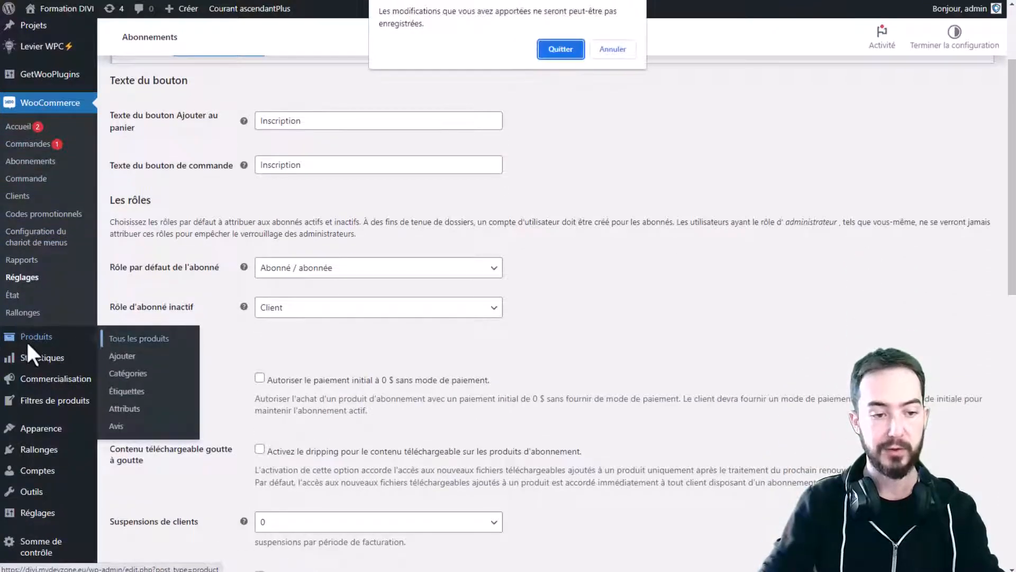
pyautogui.click(560, 50)
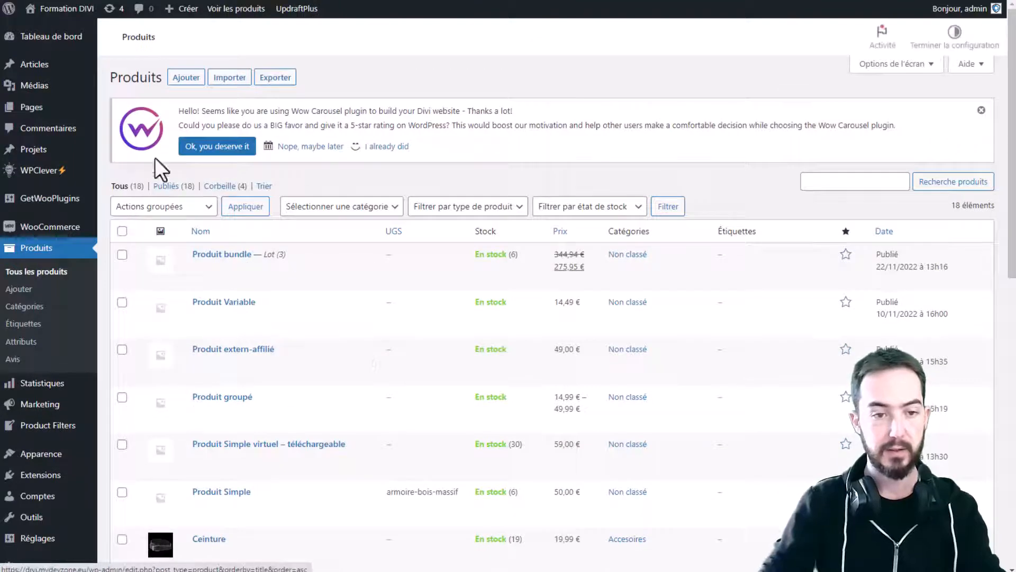
pyautogui.click(185, 78)
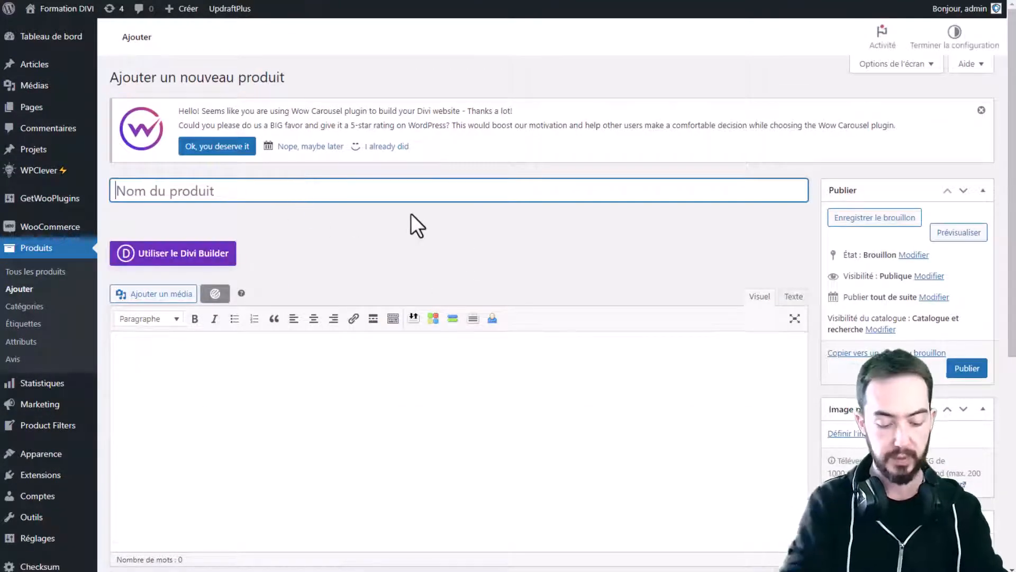
# - Name the new product "Produit avec abonnement"
pyautogui.write('Pr')
pyautogui.press('BackSpace')
pyautogui.press('BackSpace')
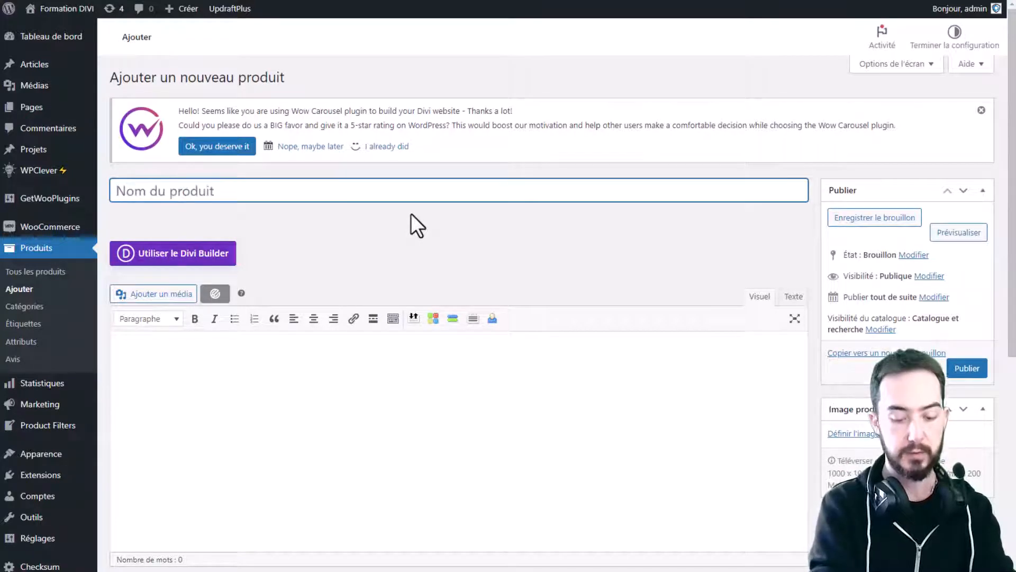
pyautogui.write('Produit avec abonnement')
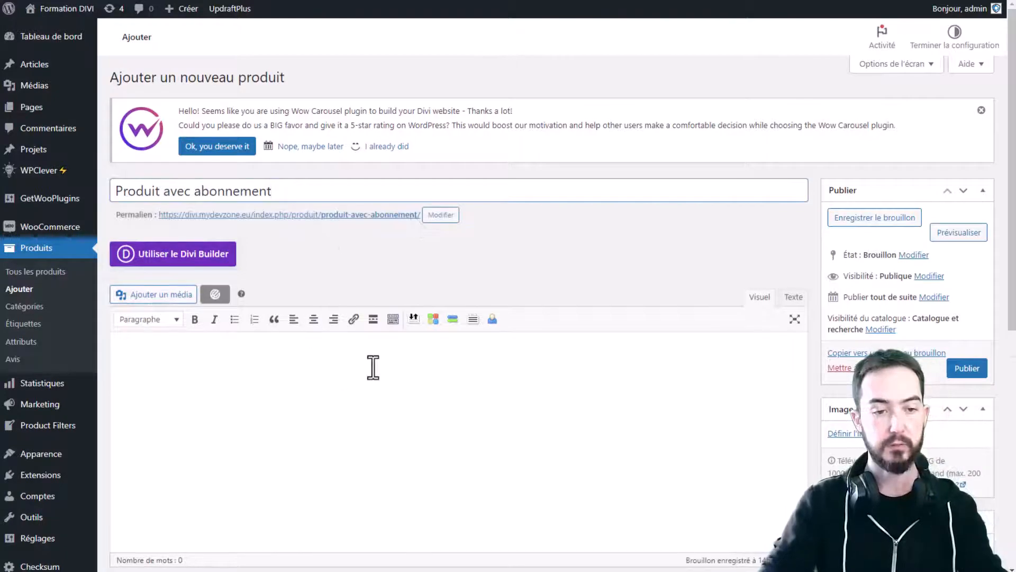
# - Set the product type to Simple subscription in the product data
pyautogui.scroll(-2, 317, 262)
pyautogui.scroll(-5, 313, 304)
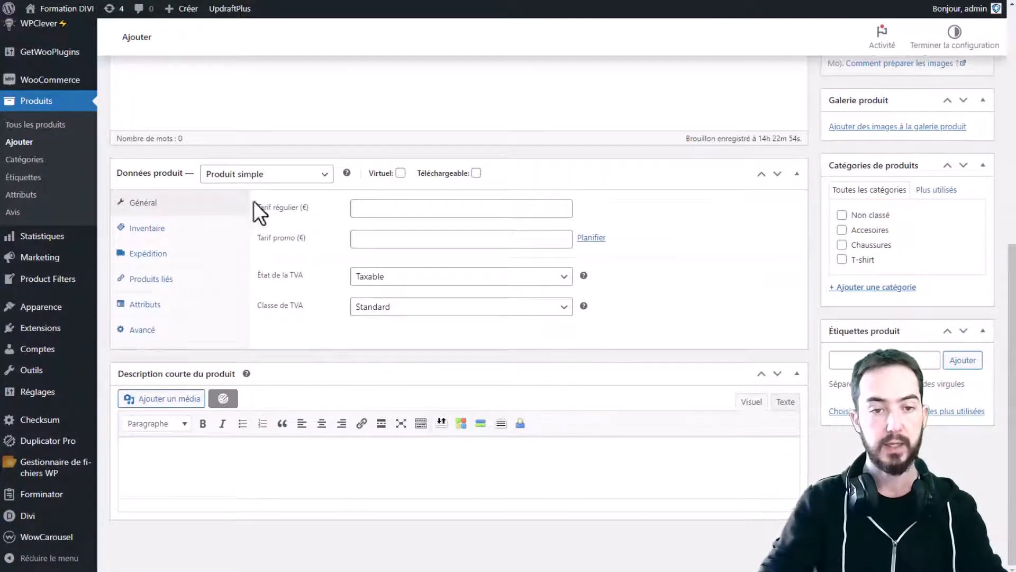
pyautogui.click(273, 181)
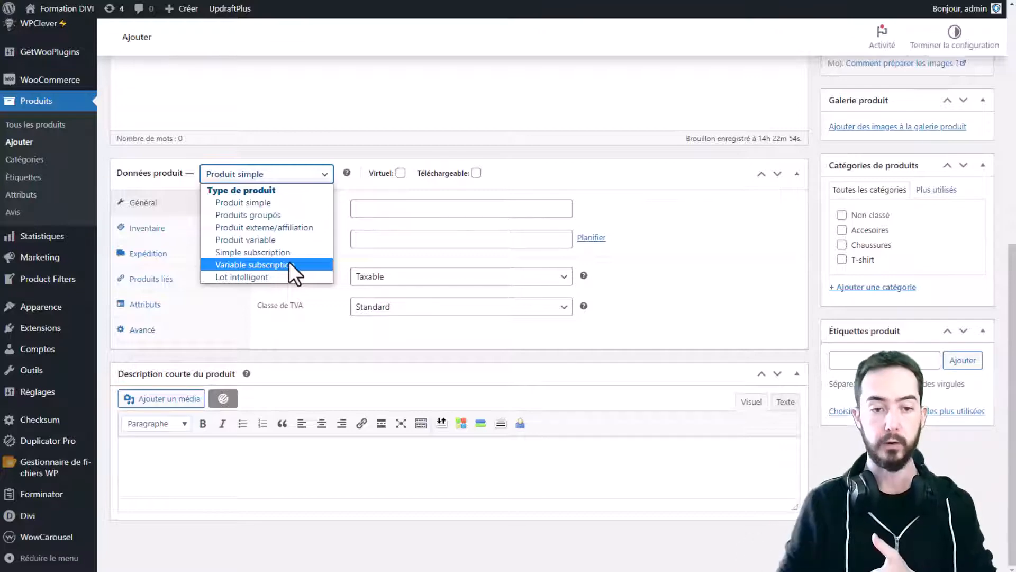
pyautogui.click(286, 253)
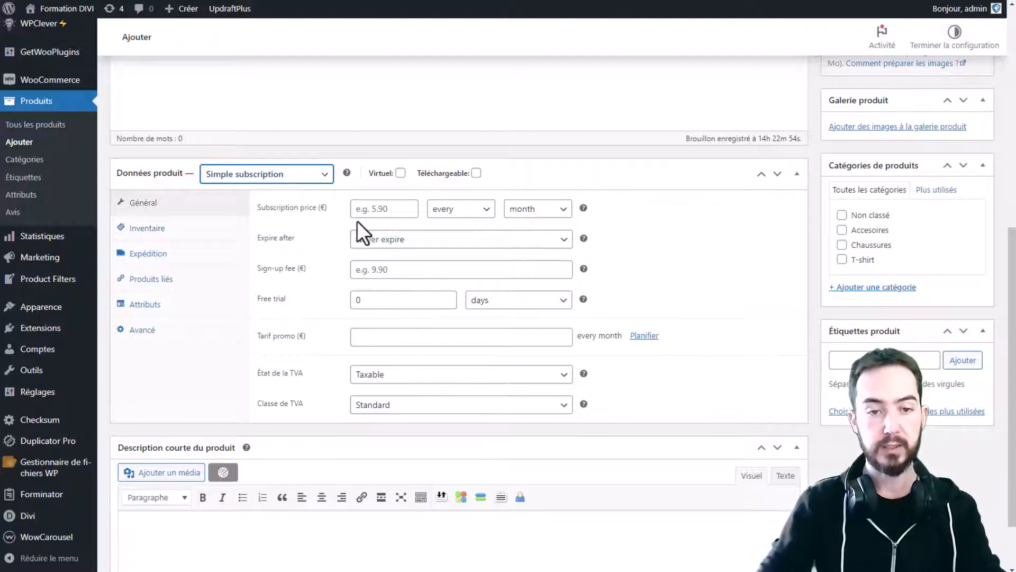
# - Set the subscription price to 89 € and bill it every month
pyautogui.click(381, 211)
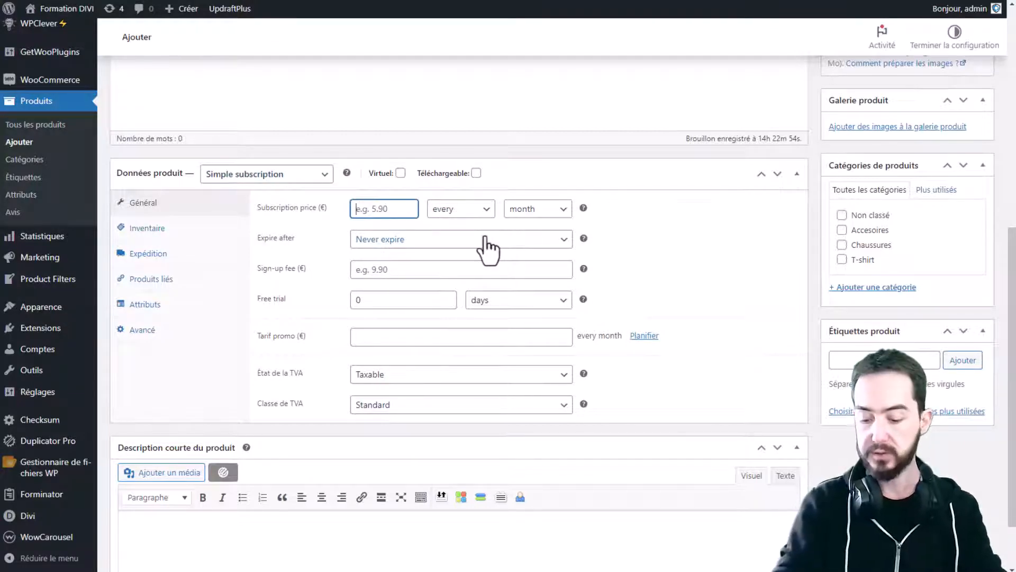
pyautogui.write('89')
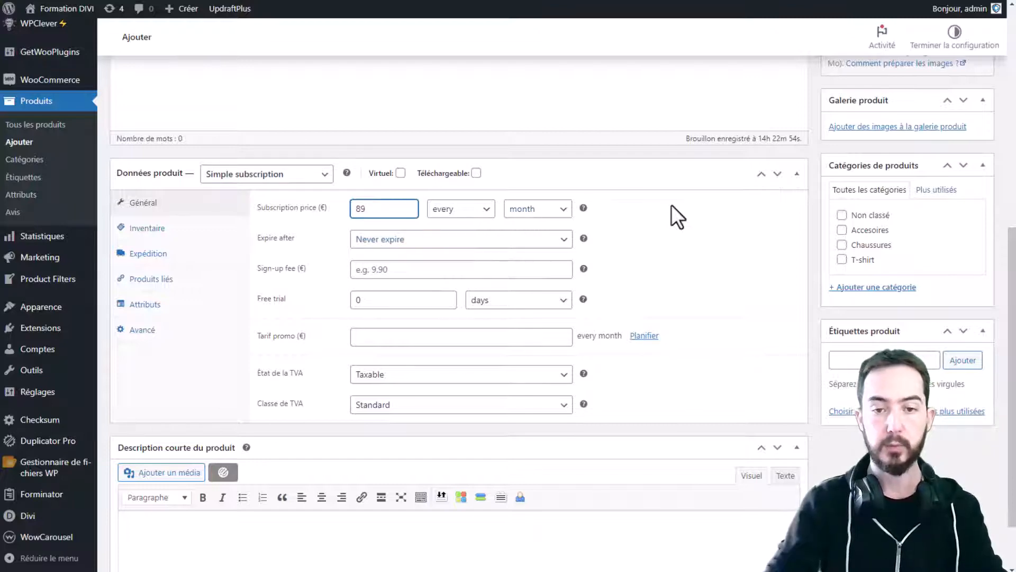
pyautogui.click(672, 205)
pyautogui.click(457, 211)
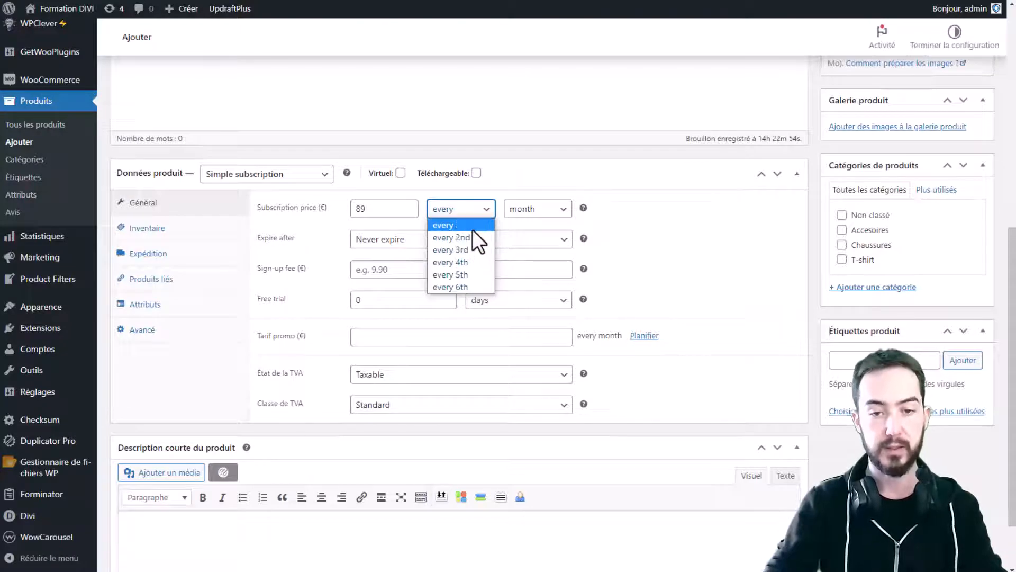
pyautogui.click(472, 228)
pyautogui.click(528, 210)
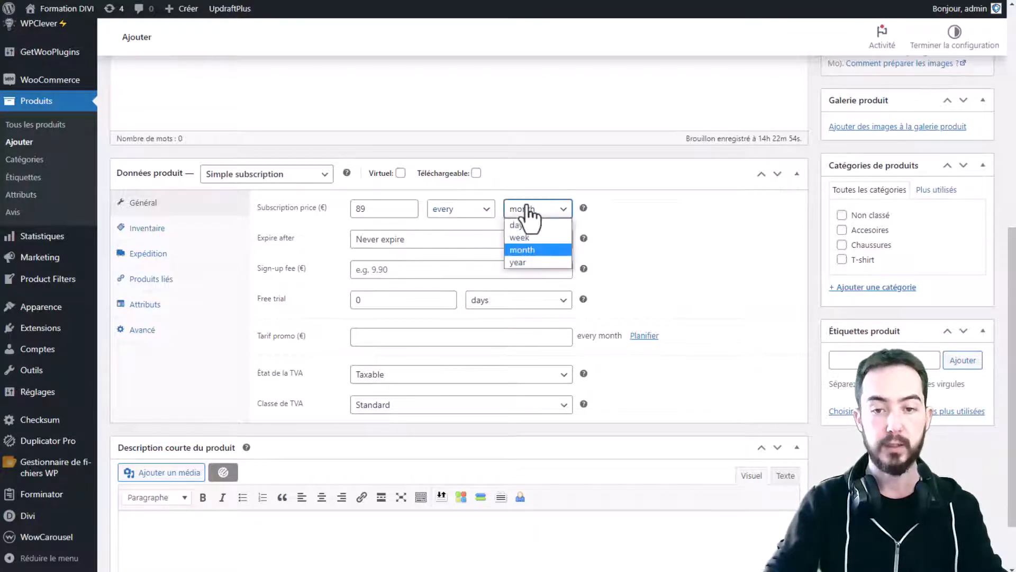
pyautogui.click(529, 250)
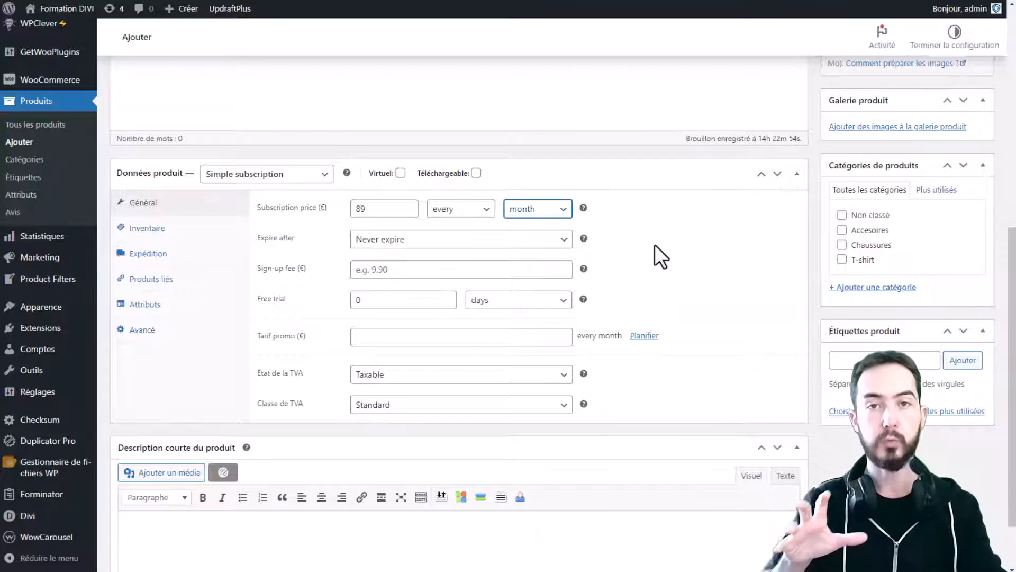
# - Review the available expiry durations for the subscription and select Never expire
pyautogui.click(405, 242)
pyautogui.click(404, 241)
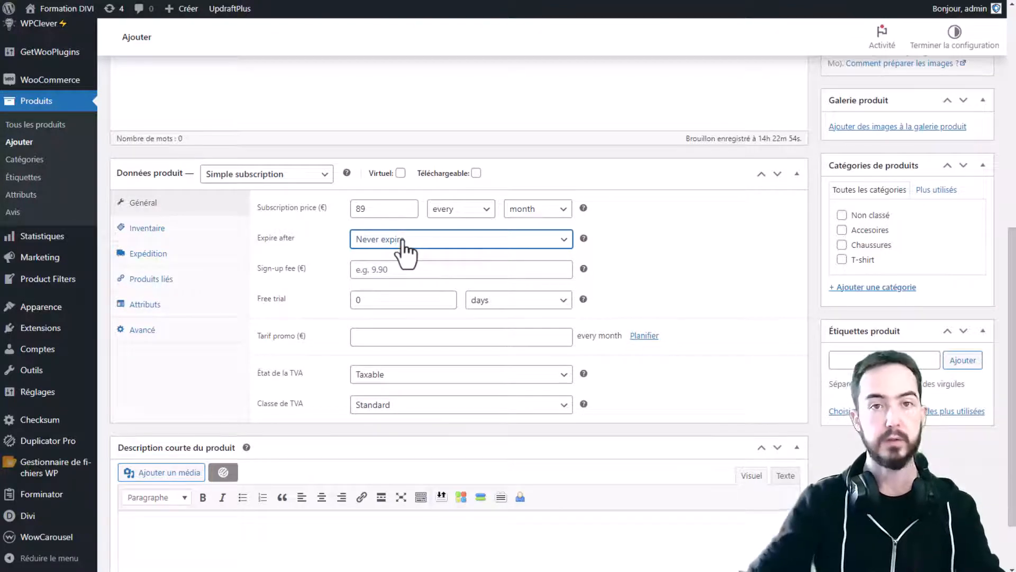
pyautogui.click(406, 243)
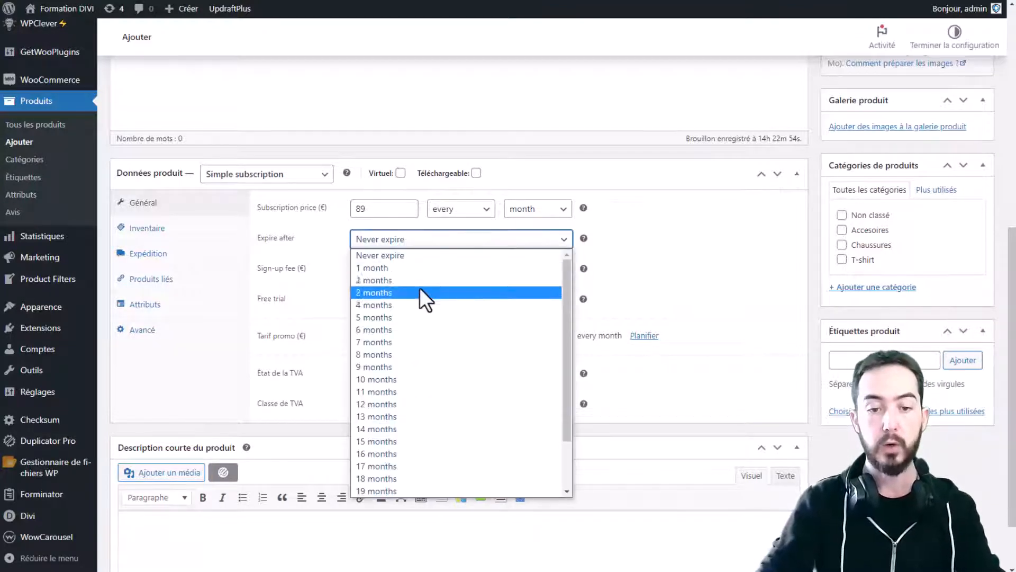
pyautogui.scroll(-2, 431, 315)
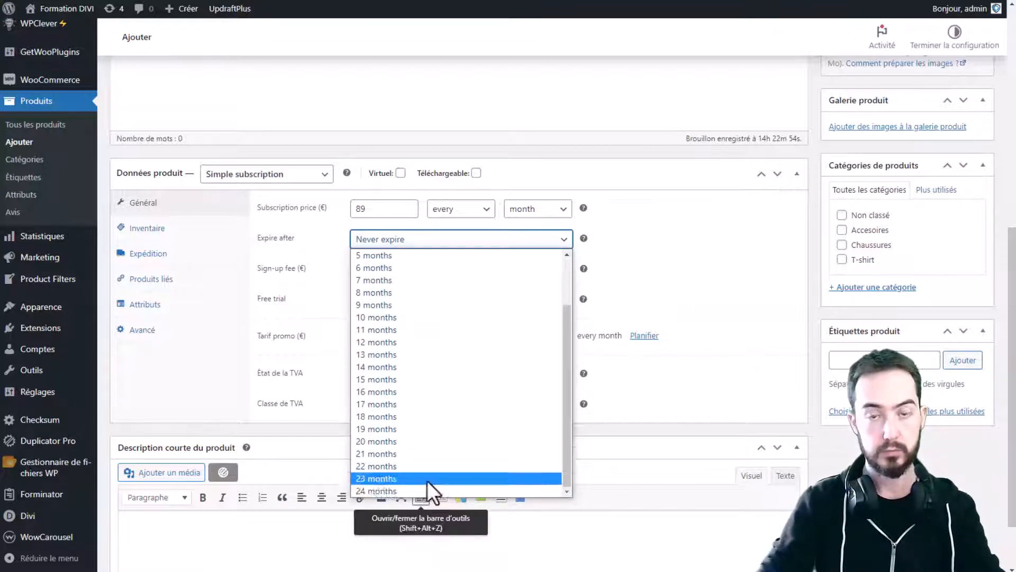
pyautogui.scroll(2, 537, 276)
pyautogui.click(500, 255)
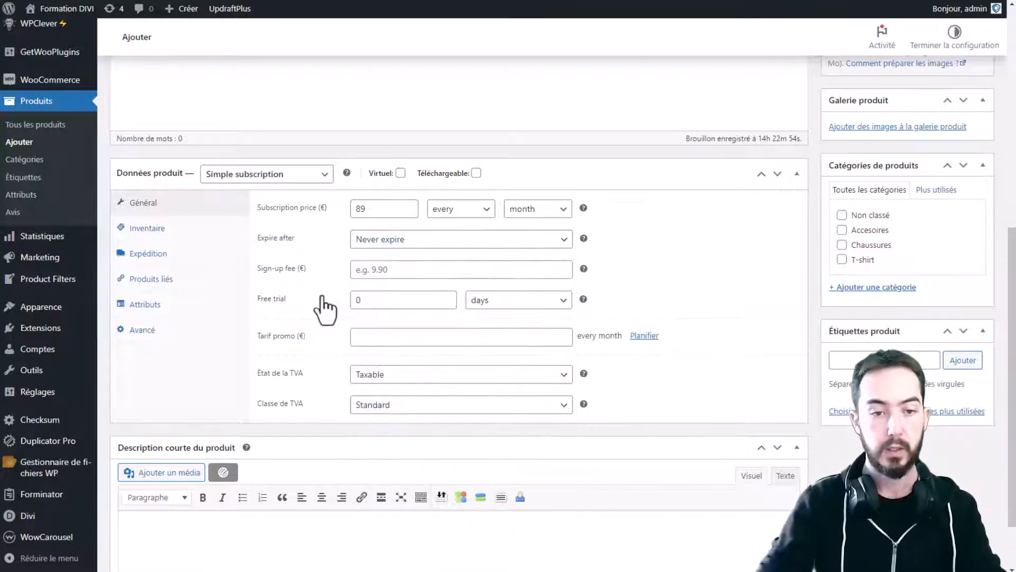
# - Leave the sign-up fee empty and set the subscription's free trial to 7 days
pyautogui.click(372, 271)
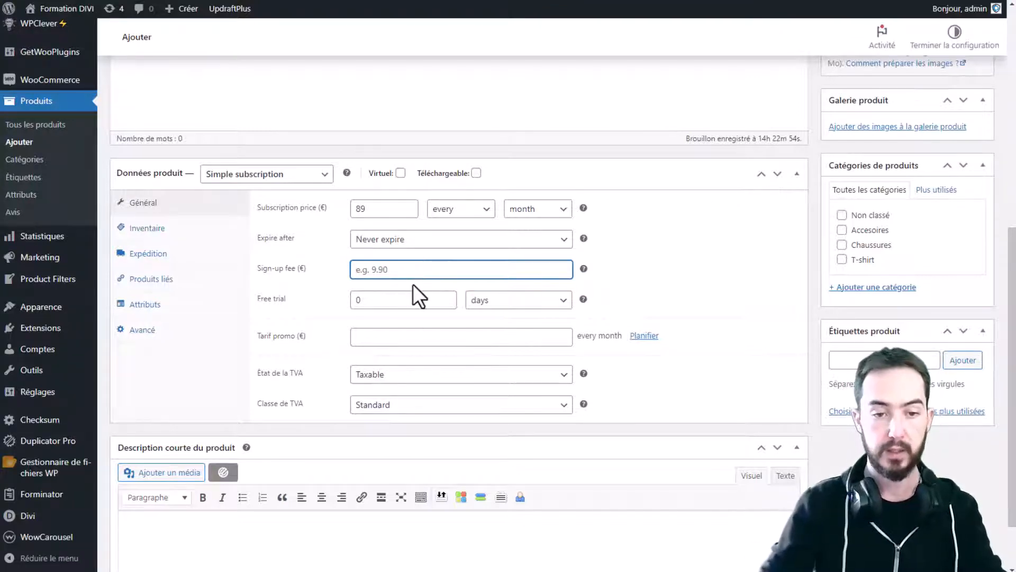
pyautogui.click(398, 298)
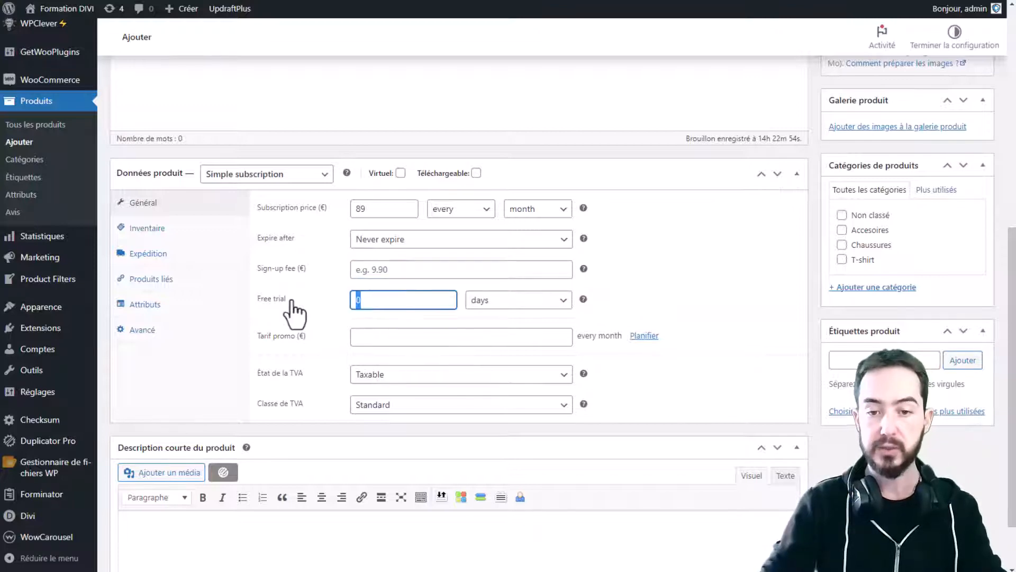
pyautogui.doubleClick(419, 299)
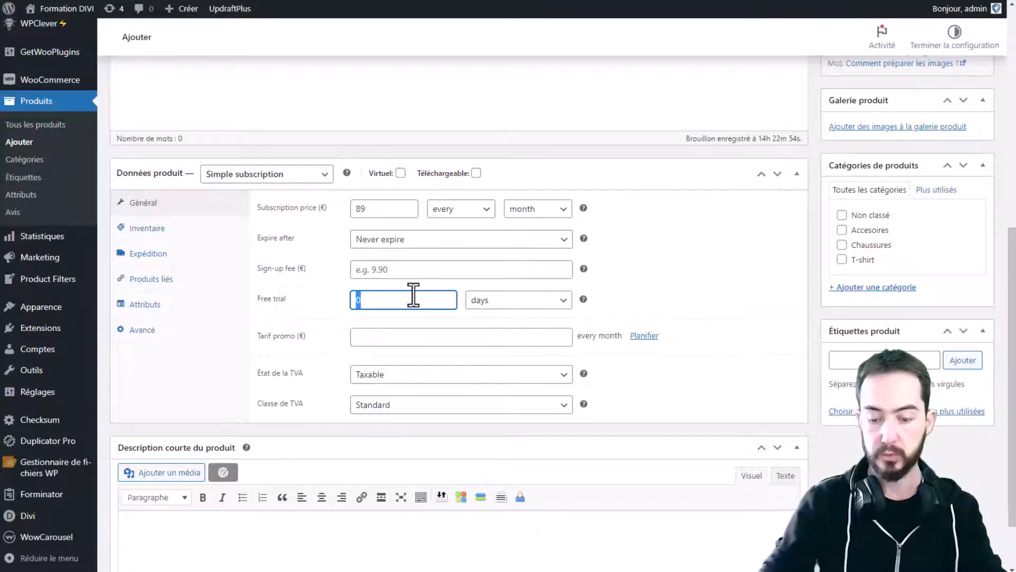
pyautogui.click(481, 303)
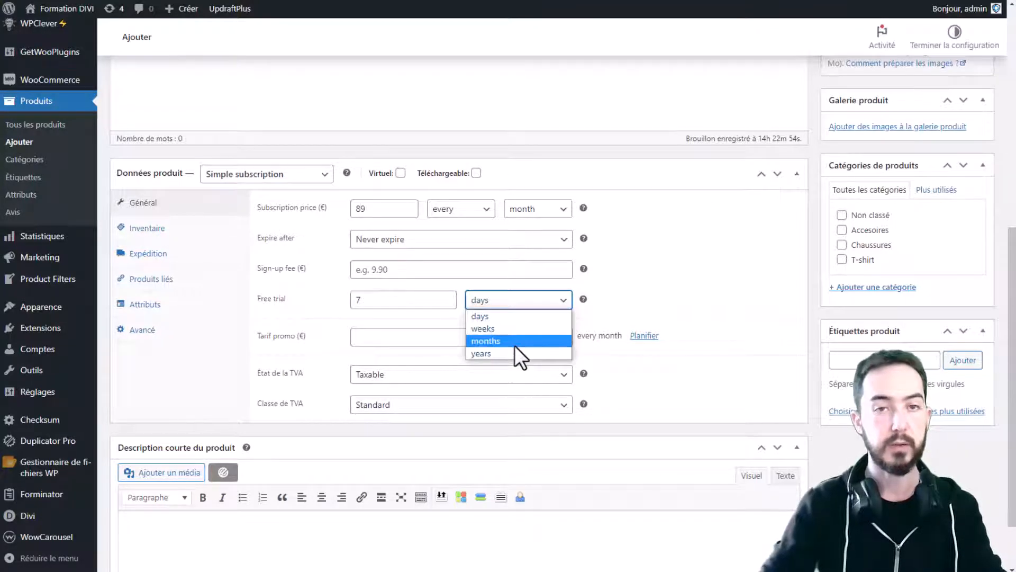
pyautogui.click(672, 283)
# - Examine the promotional price field against the regular subscription price, leaving both as they are
pyautogui.click(398, 338)
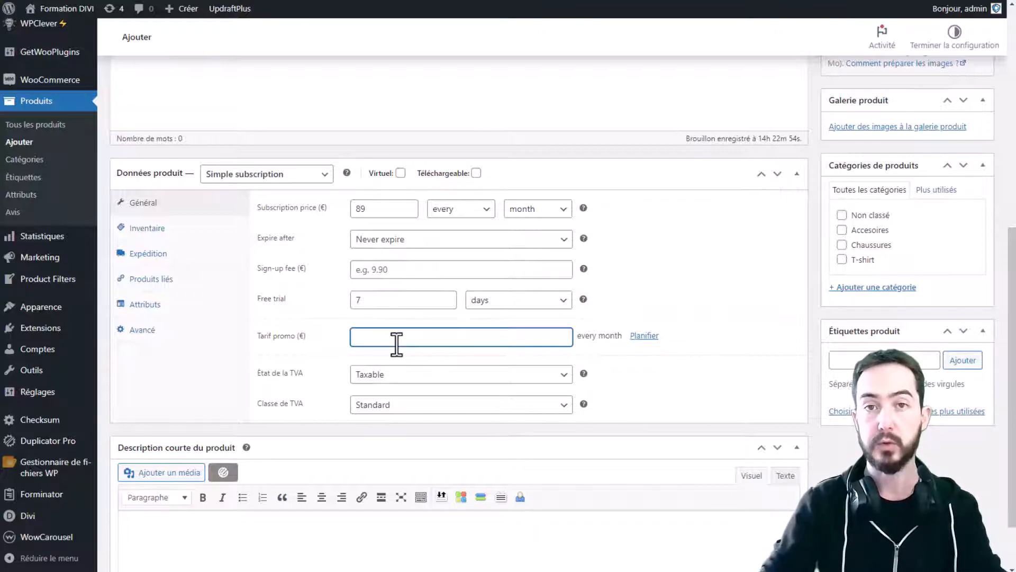
pyautogui.doubleClick(364, 210)
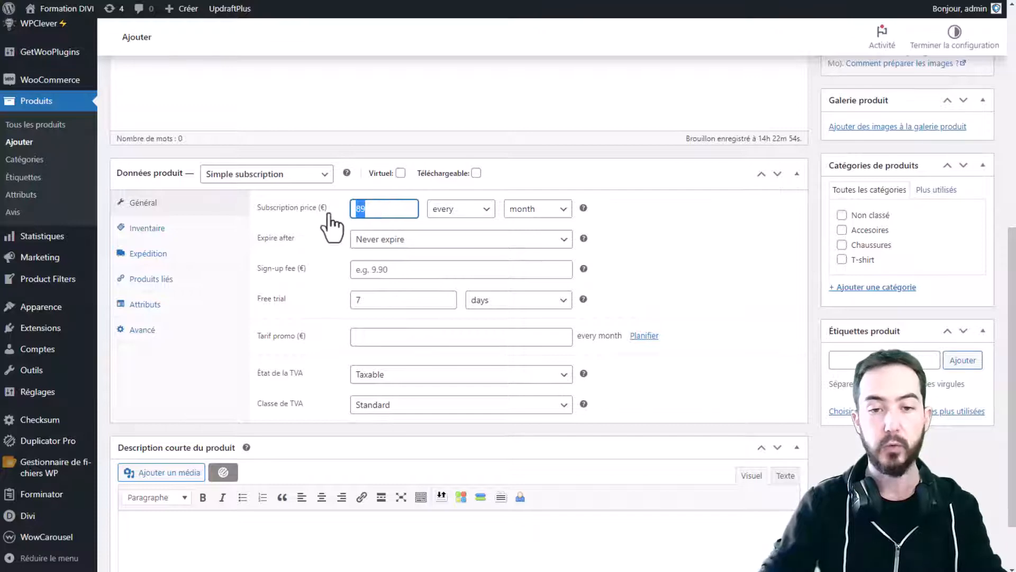
pyautogui.click(362, 339)
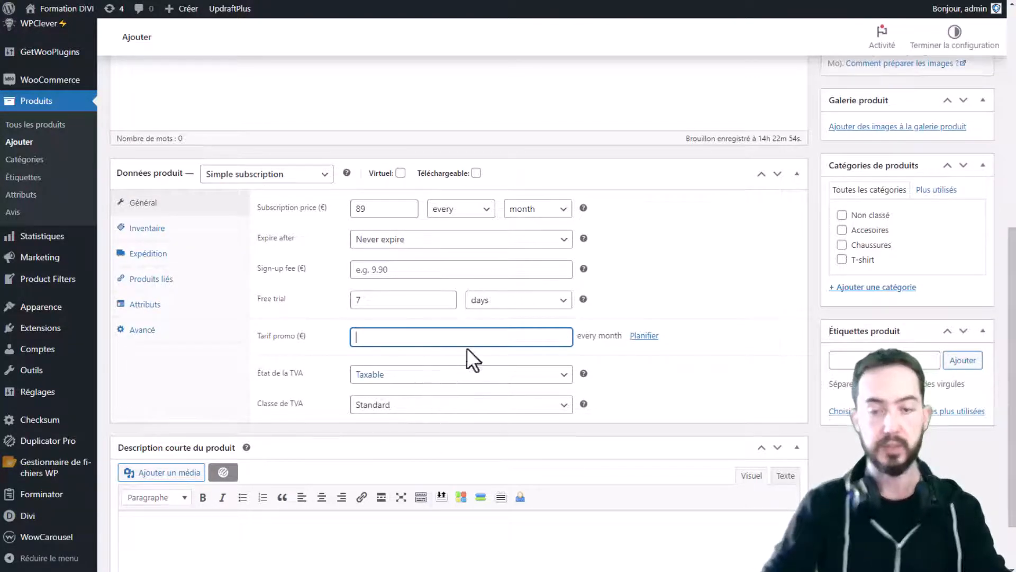
pyautogui.click(733, 285)
pyautogui.click(451, 304)
pyautogui.click(665, 271)
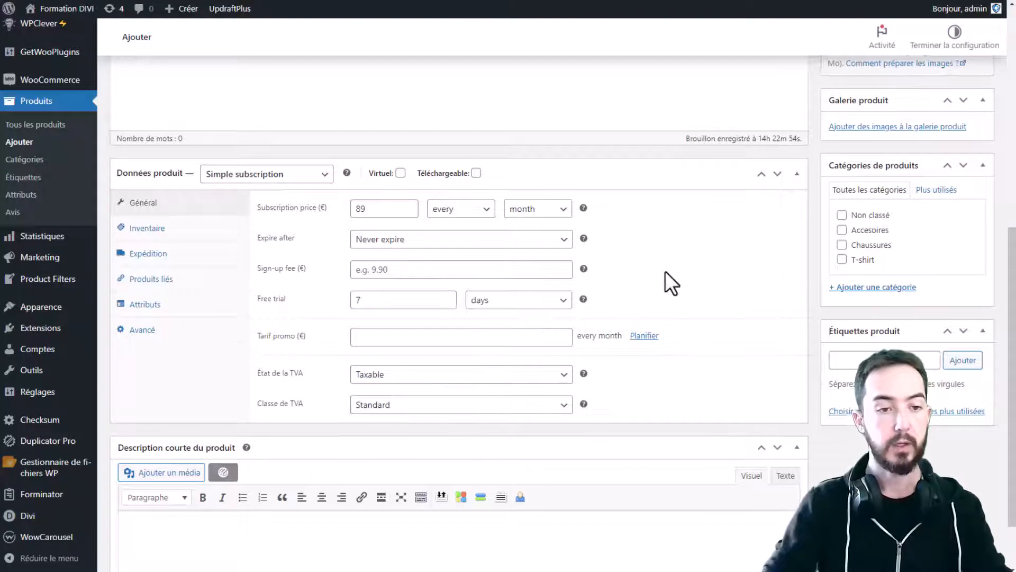
# - Review the inventory, shipping, linked product and attribute settings, and mark the product as virtual
pyautogui.click(154, 230)
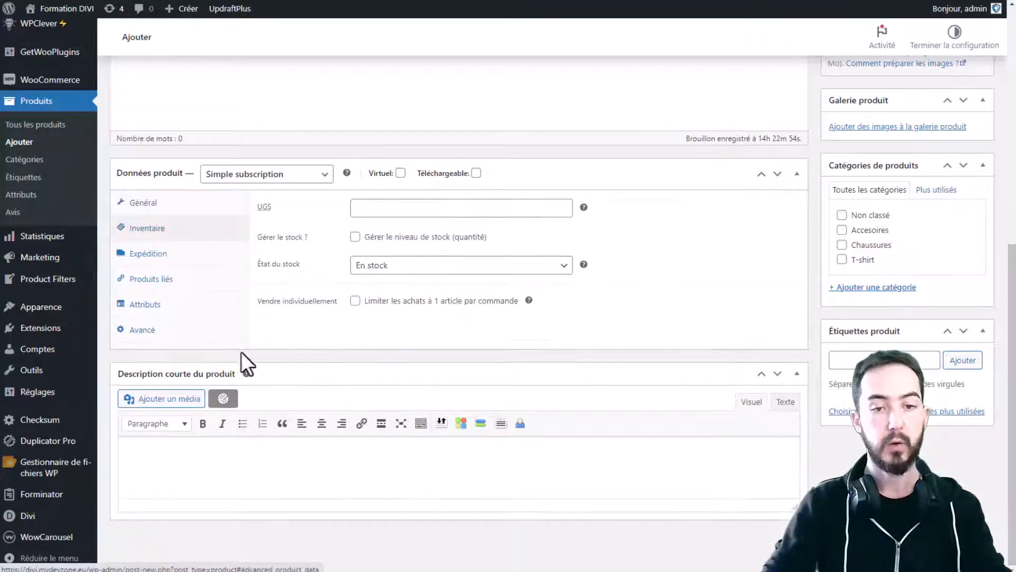
pyautogui.click(176, 257)
pyautogui.click(177, 279)
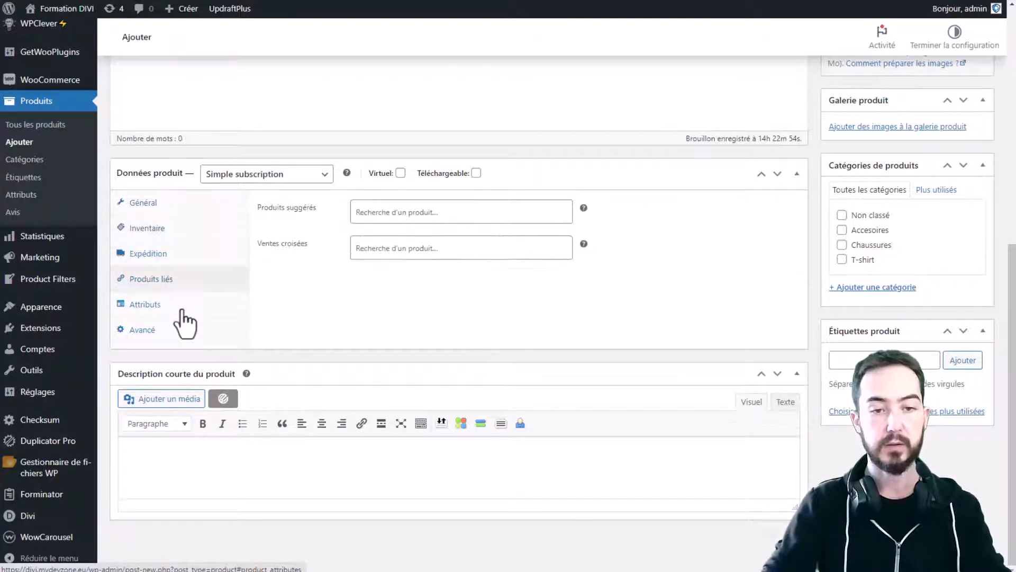
pyautogui.click(183, 306)
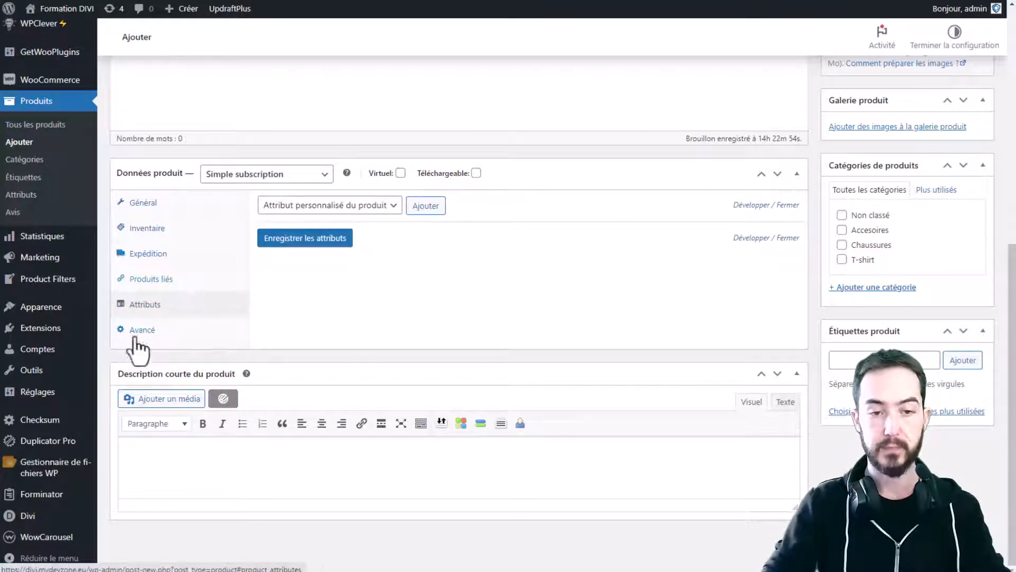
pyautogui.click(400, 173)
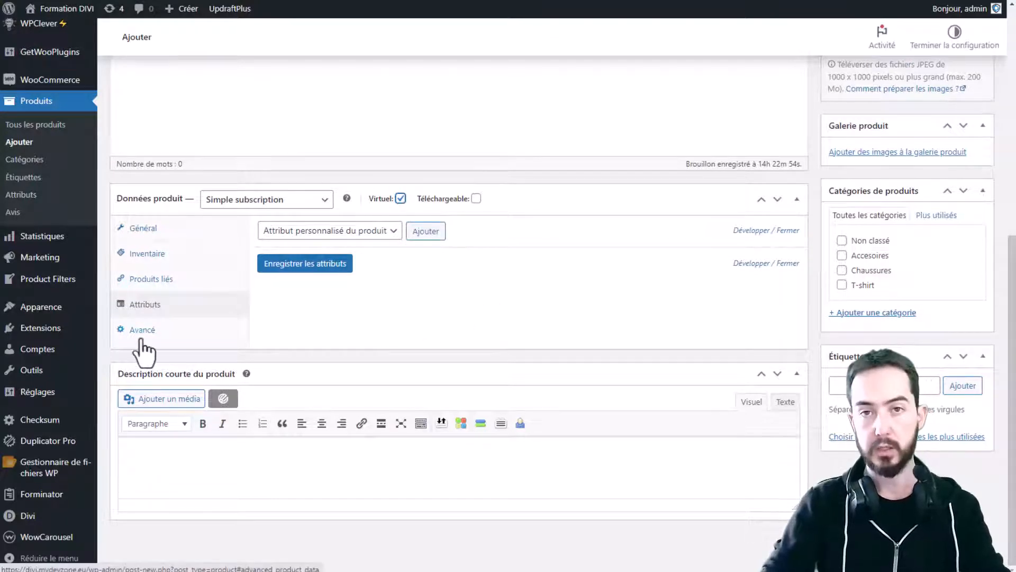
# - Review the advanced subscription limit choices and select "Do not limit"
pyautogui.click(187, 331)
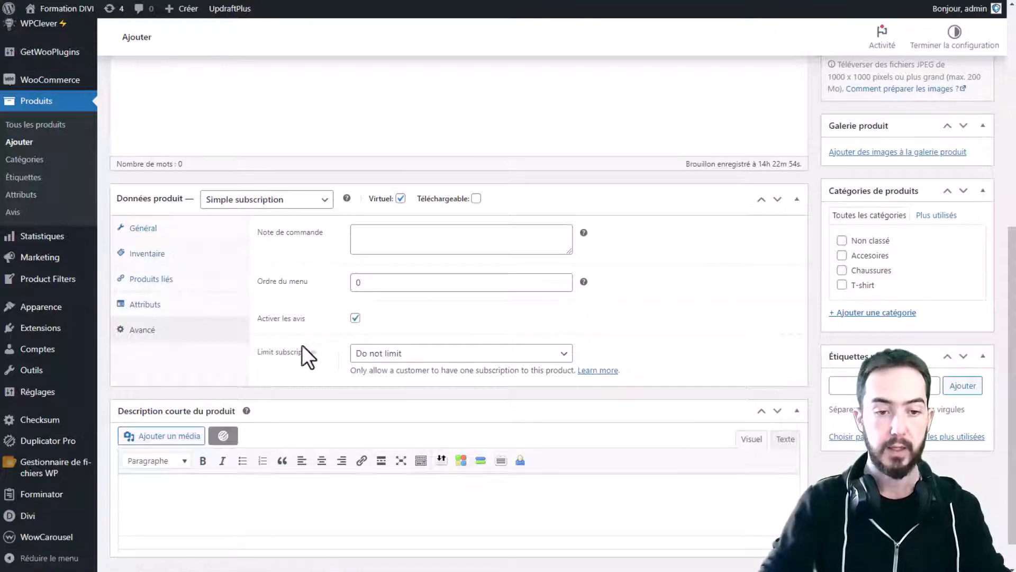
pyautogui.click(393, 355)
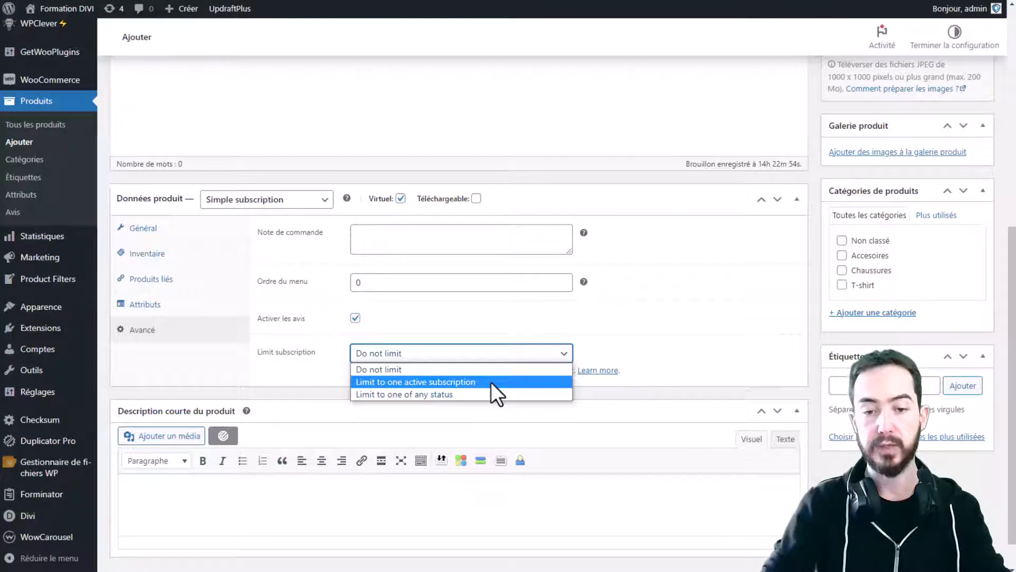
pyautogui.click(399, 369)
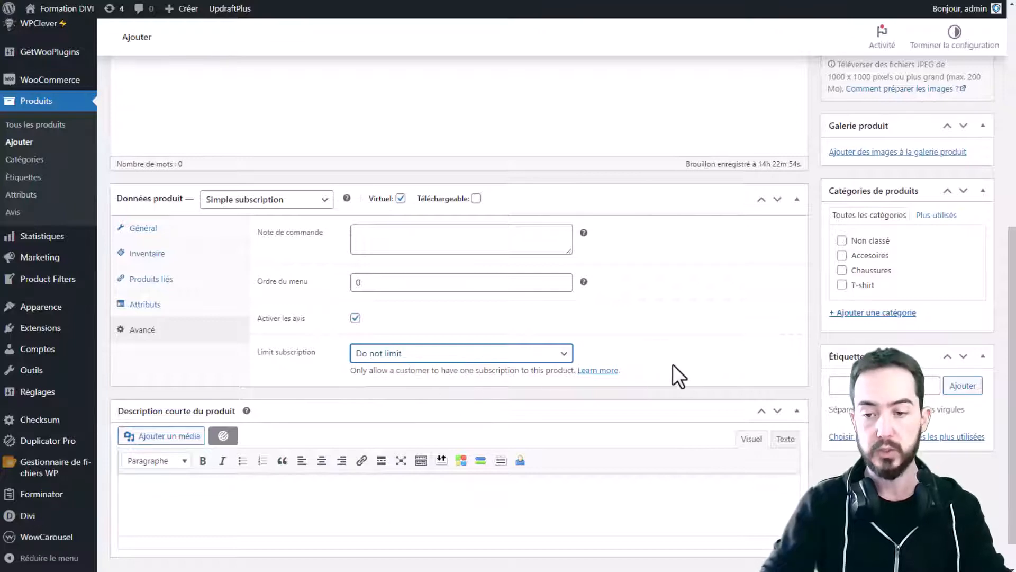
pyautogui.click(688, 365)
# - Publish the subscription product and check its listing on the Boutique page
pyautogui.scroll(8, 842, 337)
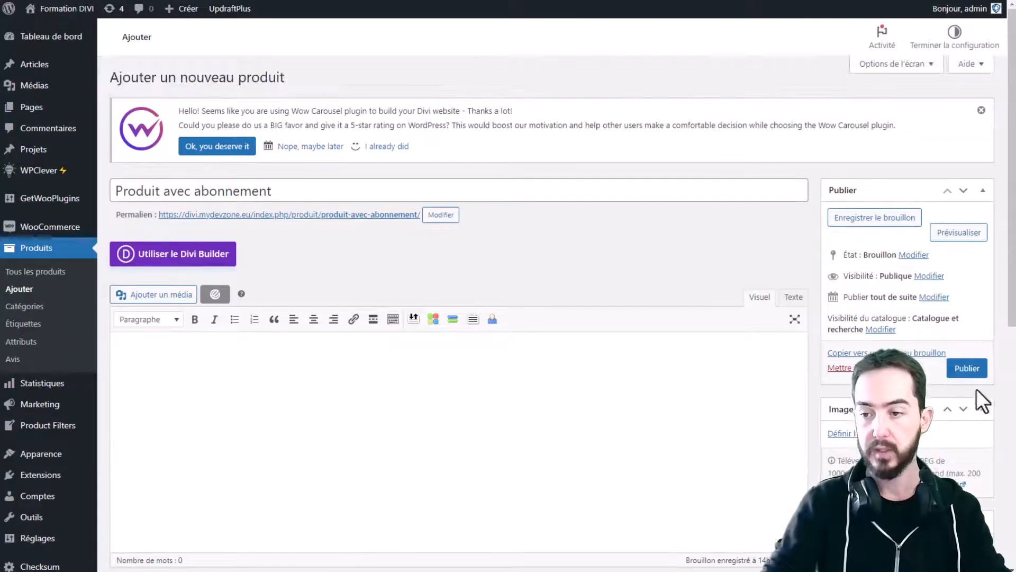
pyautogui.click(968, 369)
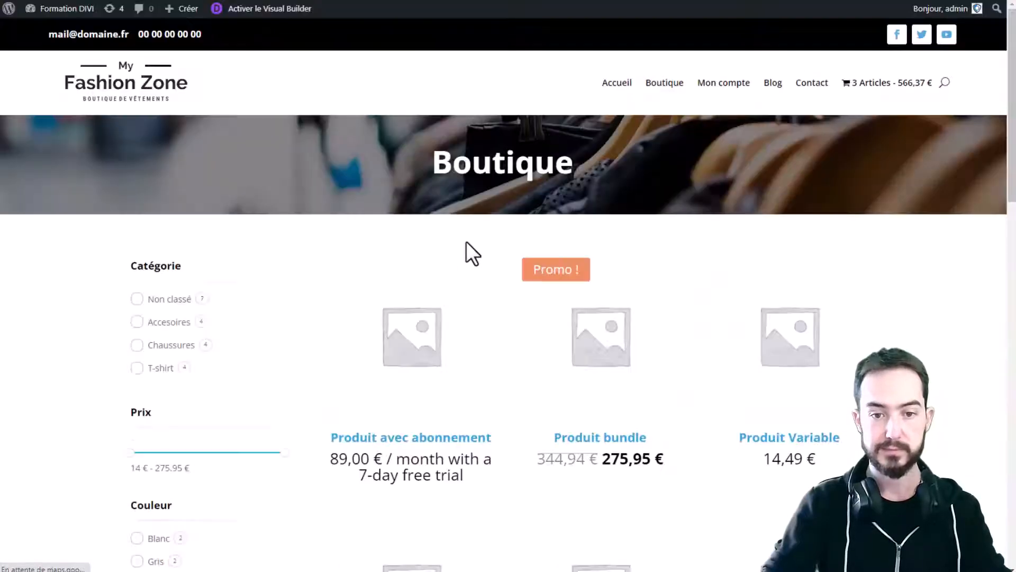
pyautogui.scroll(-1, 453, 216)
pyautogui.scroll(-1, 479, 289)
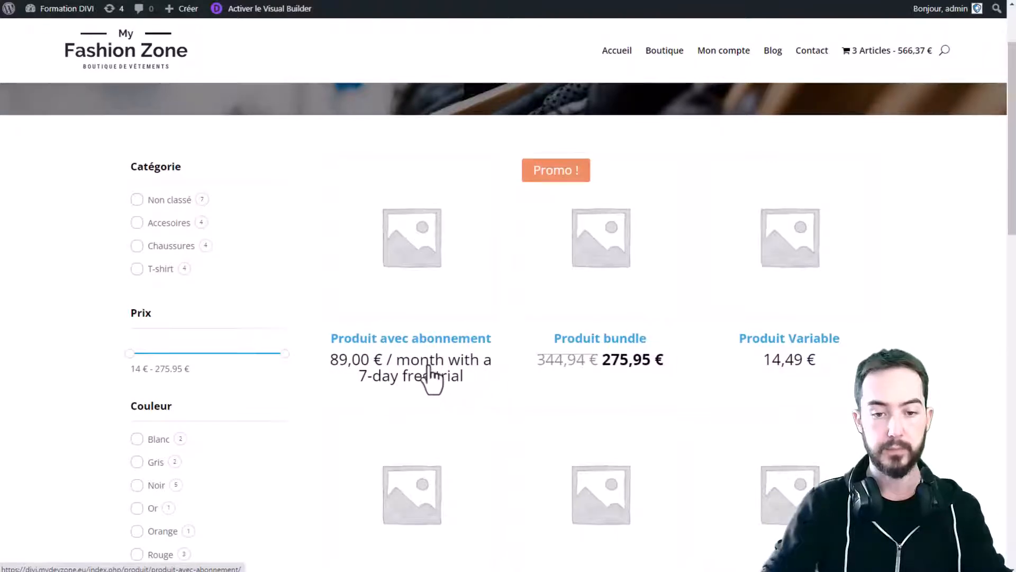
# - Remove the 7-day free trial from the subscription product, update it, and reload the shop listing to check its price
pyautogui.moveTo(401, 365); pyautogui.dragTo(490, 367)
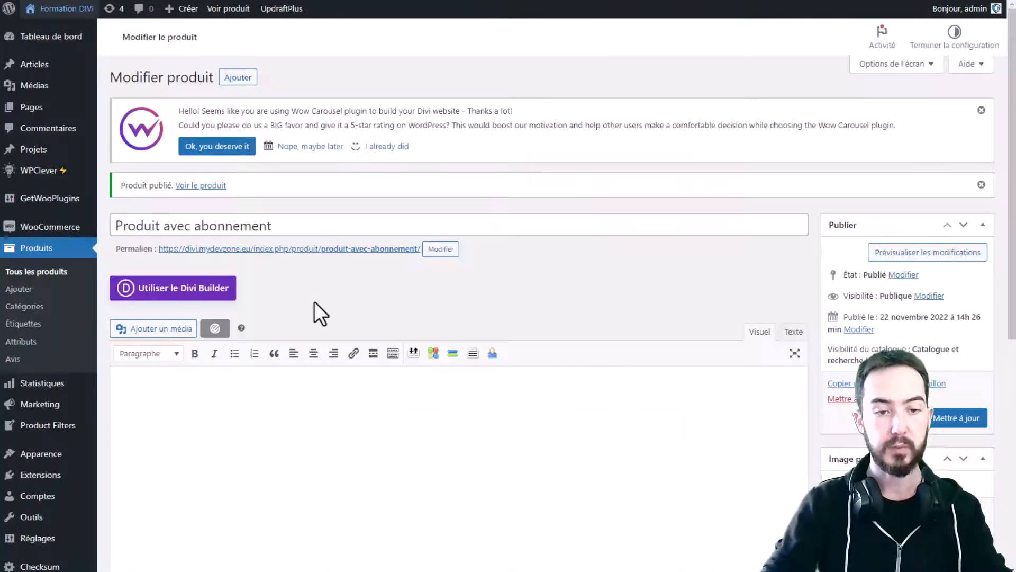
pyautogui.scroll(-7, 317, 291)
pyautogui.click(566, 262)
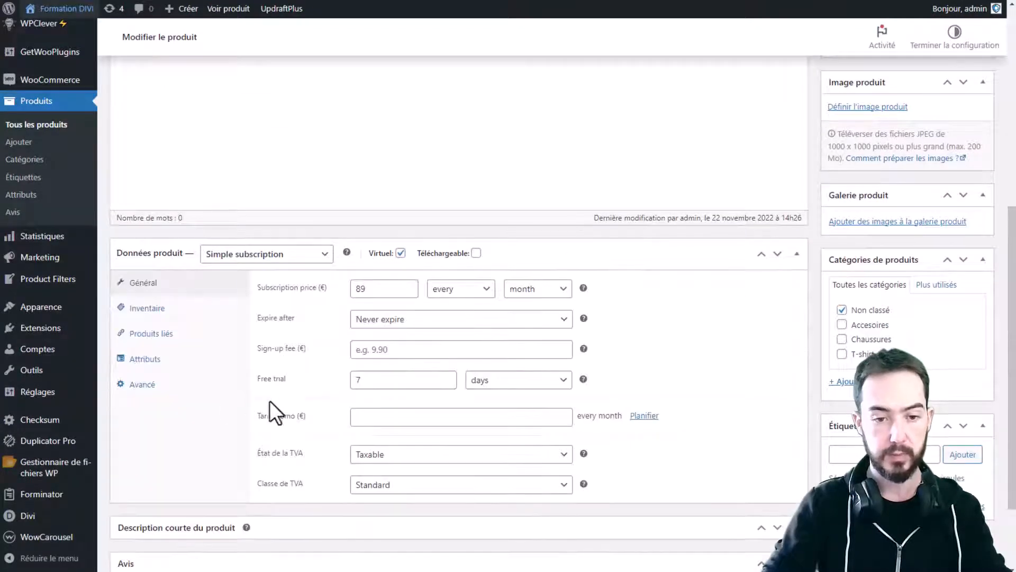
pyautogui.doubleClick(399, 380)
pyautogui.scroll(10, 900, 238)
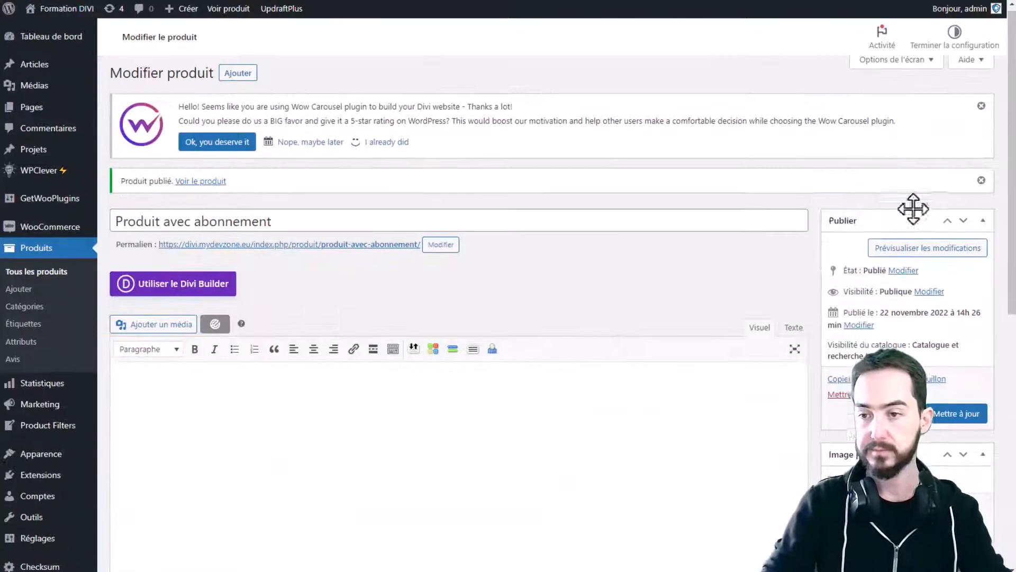
pyautogui.click(951, 415)
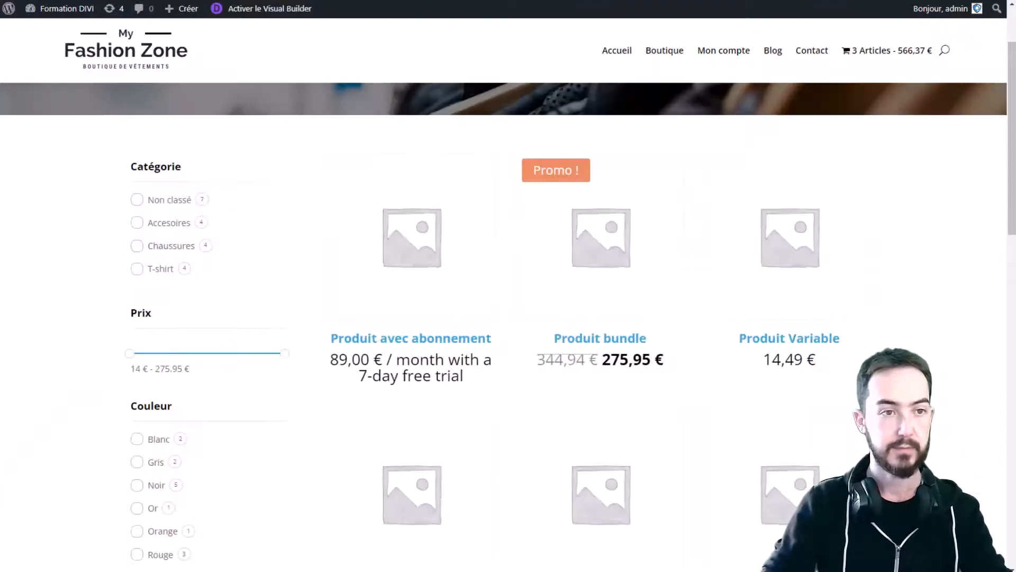
pyautogui.press('F5')
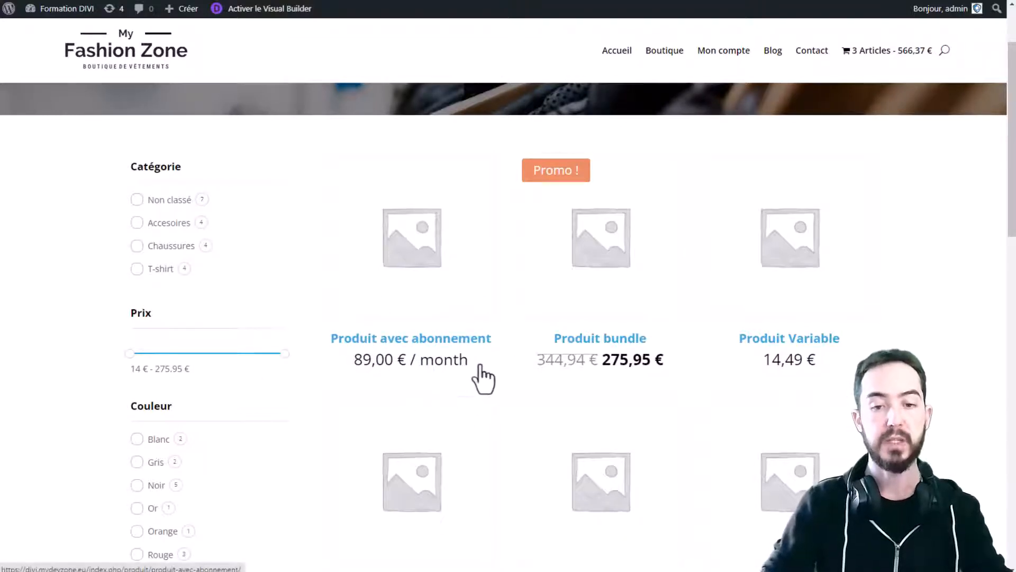
pyautogui.moveTo(477, 376); pyautogui.dragTo(447, 364)
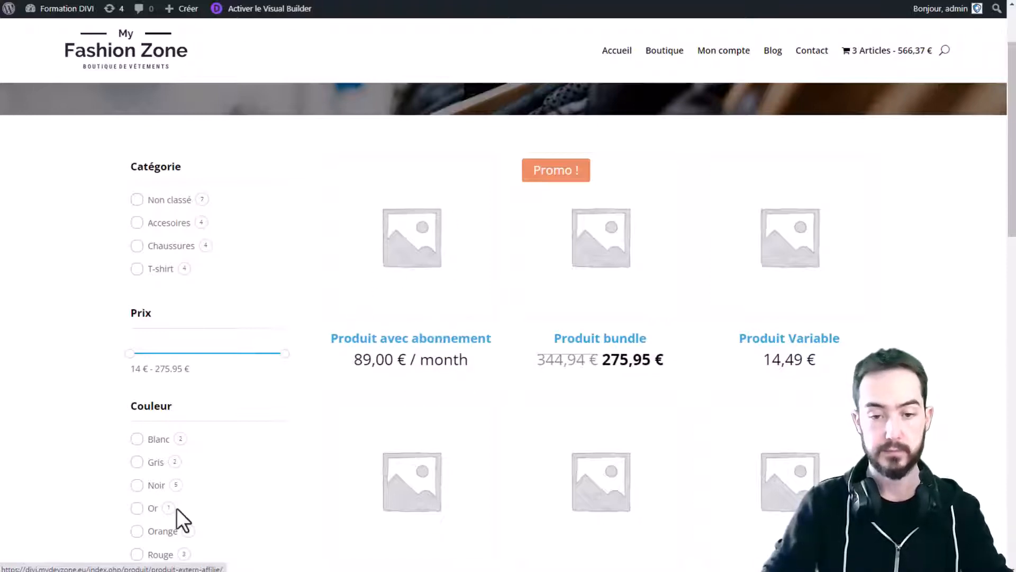
# - Open the "Produit avec abonnement" shop page, look over its details, and sign up for one subscription
pyautogui.click(439, 449)
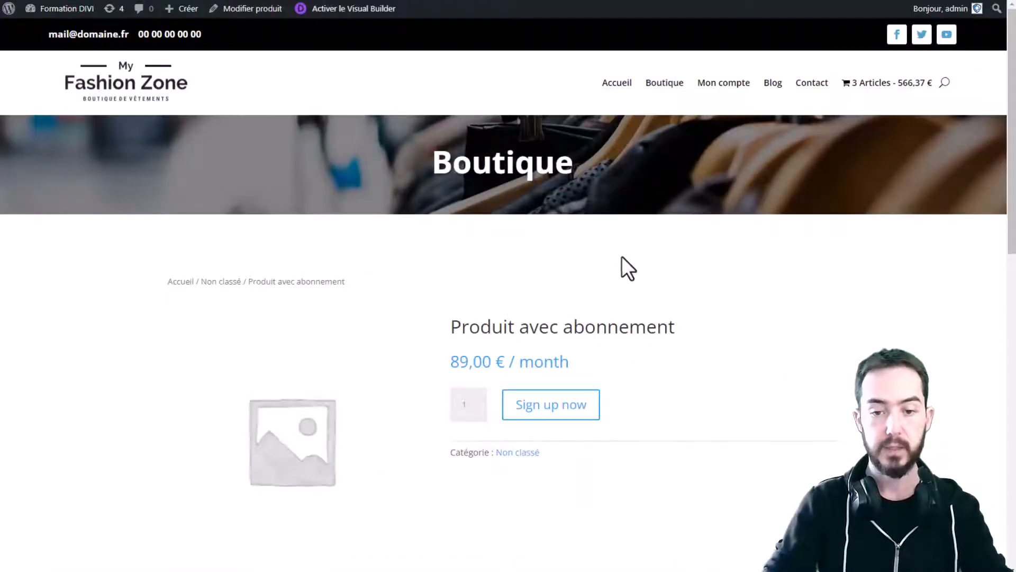
pyautogui.scroll(-2, 626, 432)
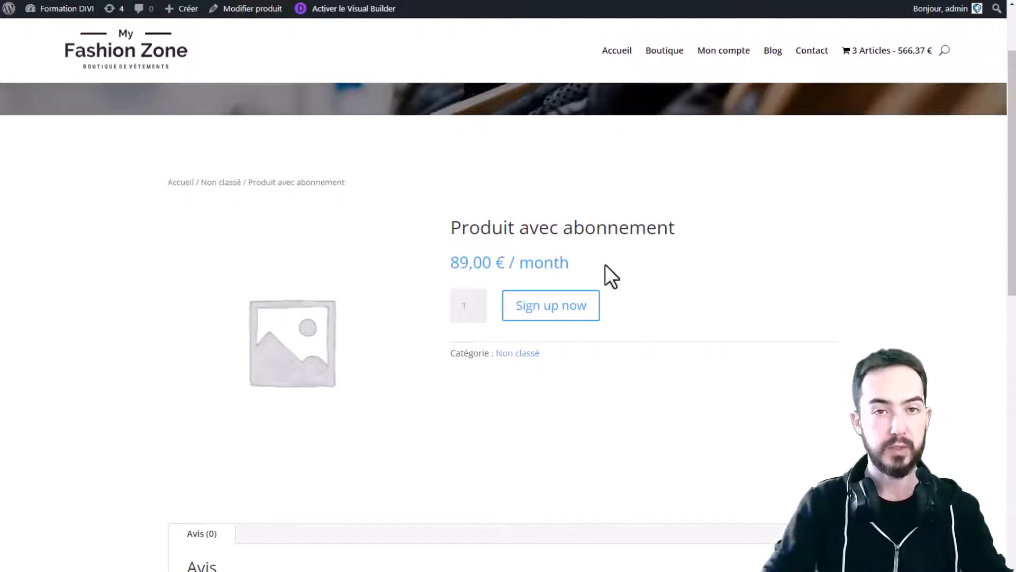
pyautogui.scroll(-2, 603, 277)
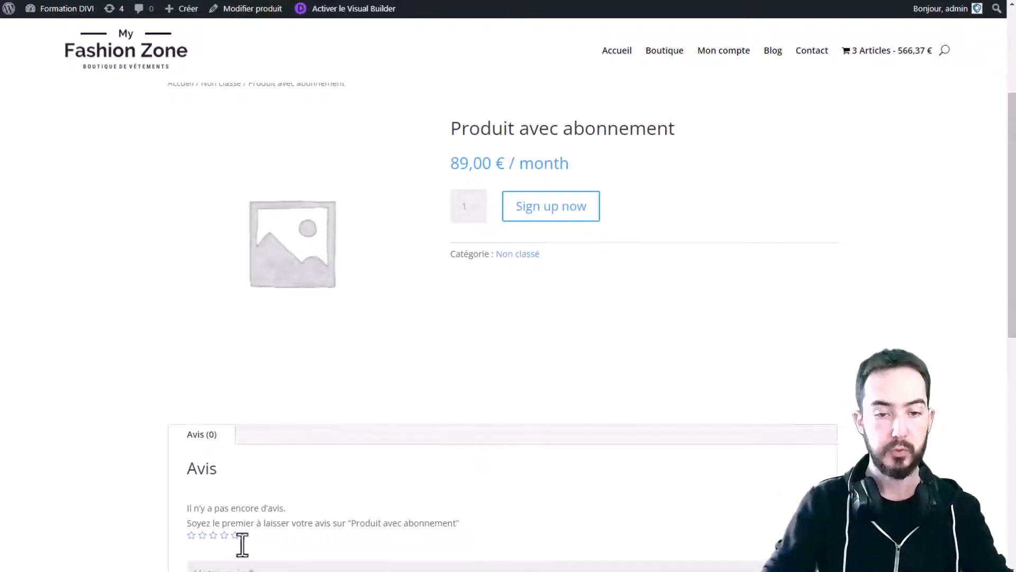
pyautogui.scroll(2, 583, 379)
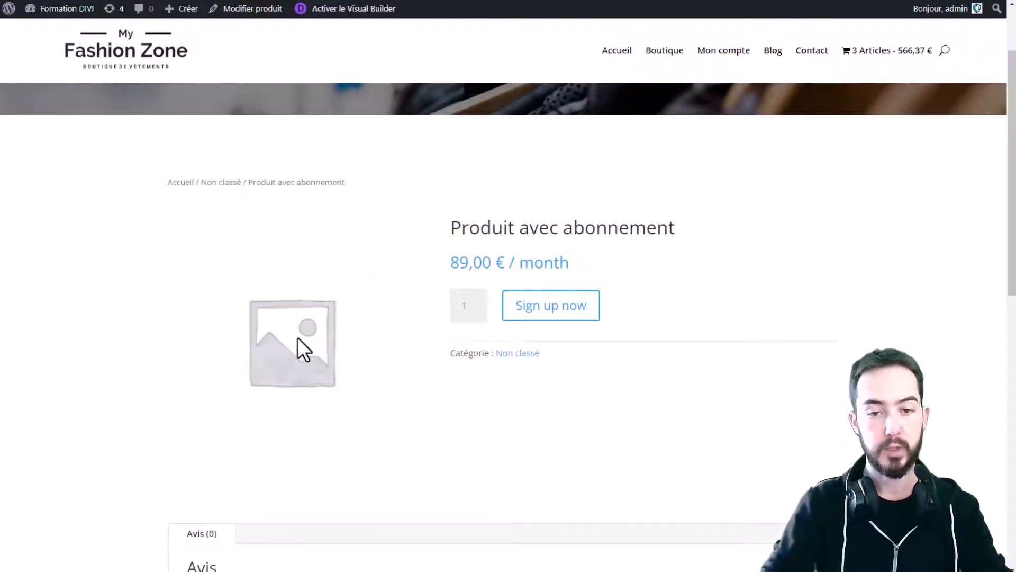
pyautogui.click(560, 317)
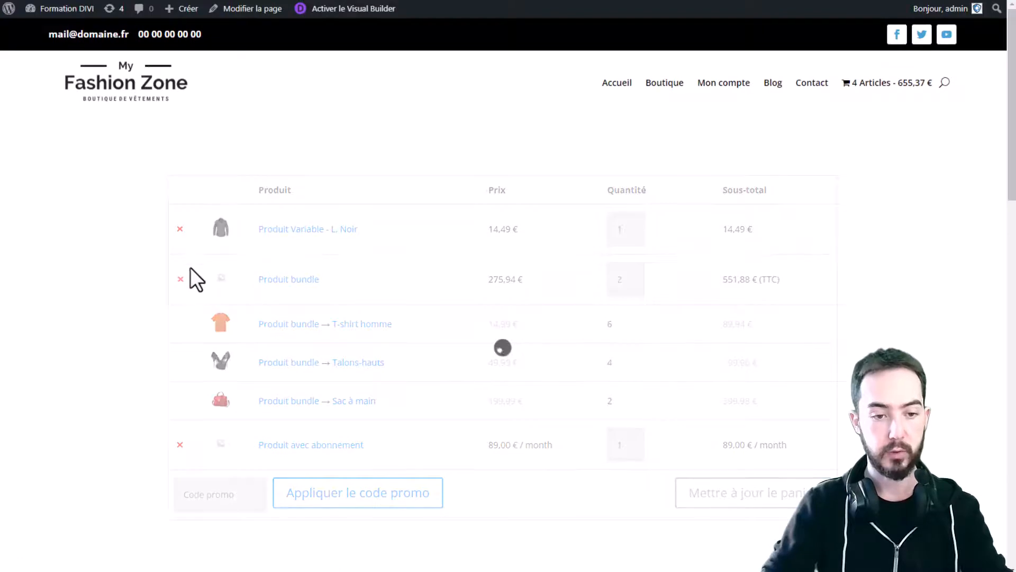
# - Remove "Produit Variable" and "Produit bundle" from the cart and proceed to checkout with only the subscription product
pyautogui.click(180, 229)
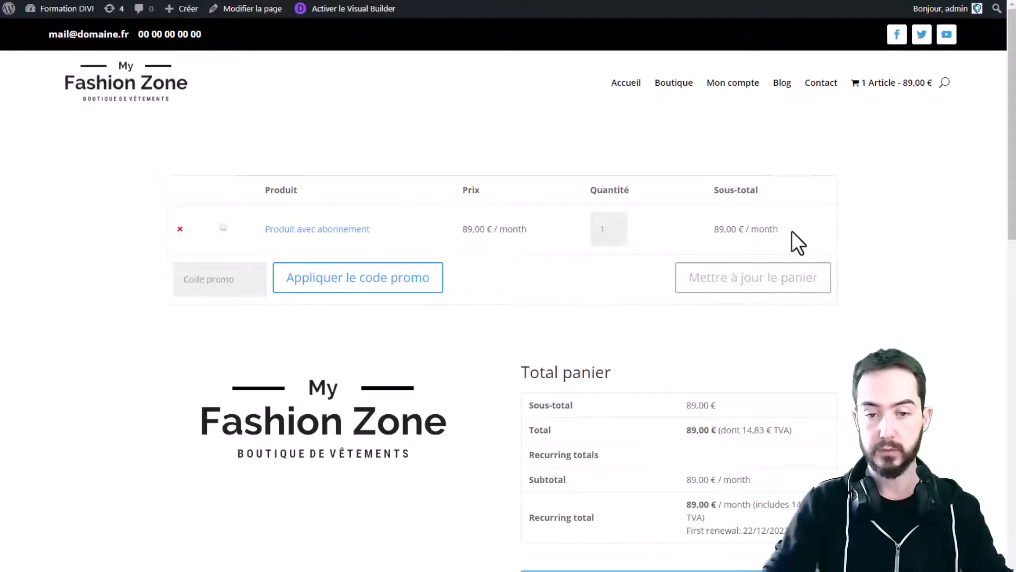
pyautogui.scroll(-2, 792, 232)
pyautogui.click(608, 497)
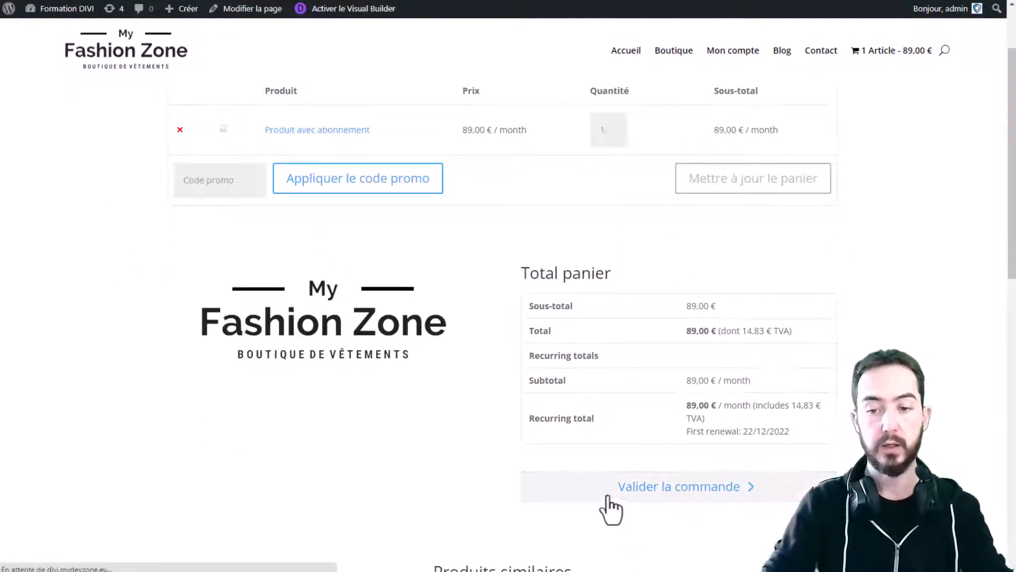
# - Review the checkout's billing details, recurring totals with VAT, first renewal date and payment section
pyautogui.scroll(-2, 622, 341)
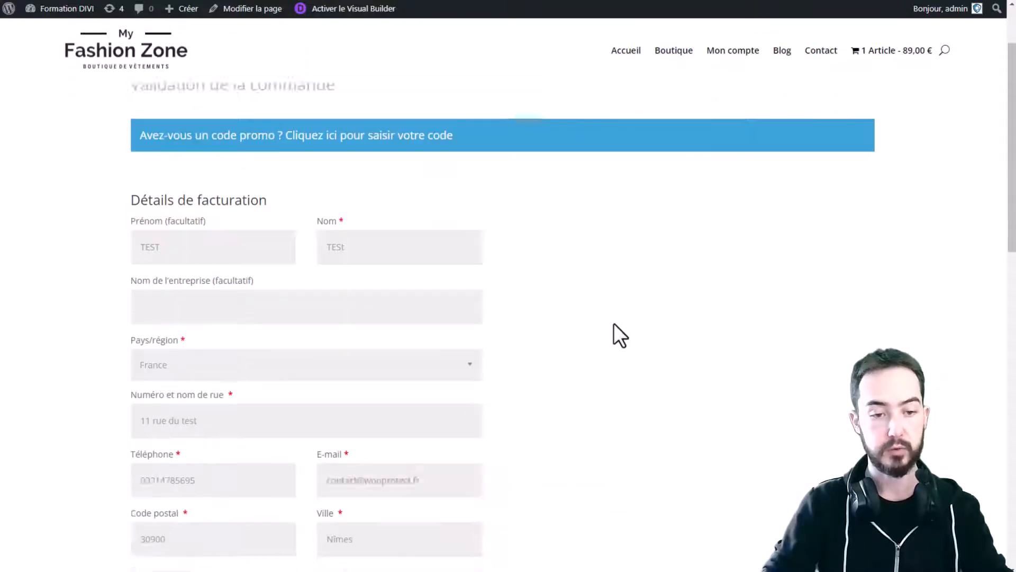
pyautogui.scroll(-10, 614, 324)
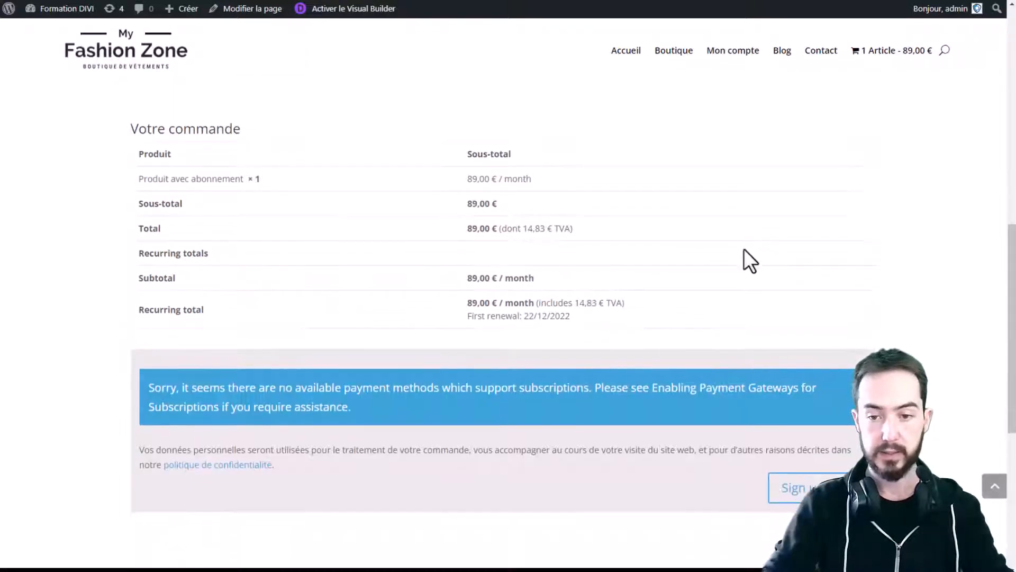
pyautogui.moveTo(546, 304); pyautogui.dragTo(631, 303)
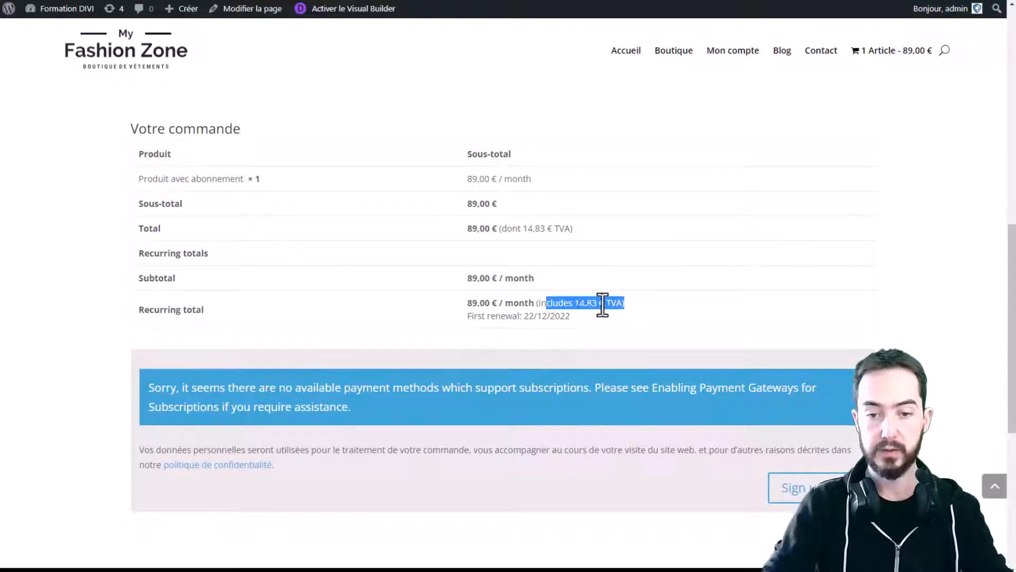
pyautogui.click(648, 298)
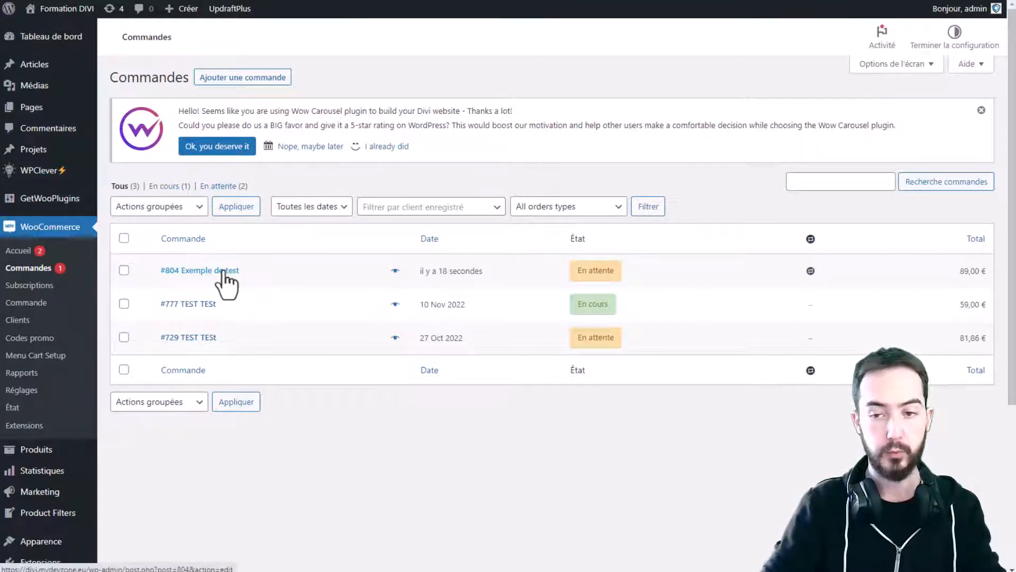
# - Change the newest subscription order's status to "En cours" with a bulk action in the orders list
pyautogui.click(124, 270)
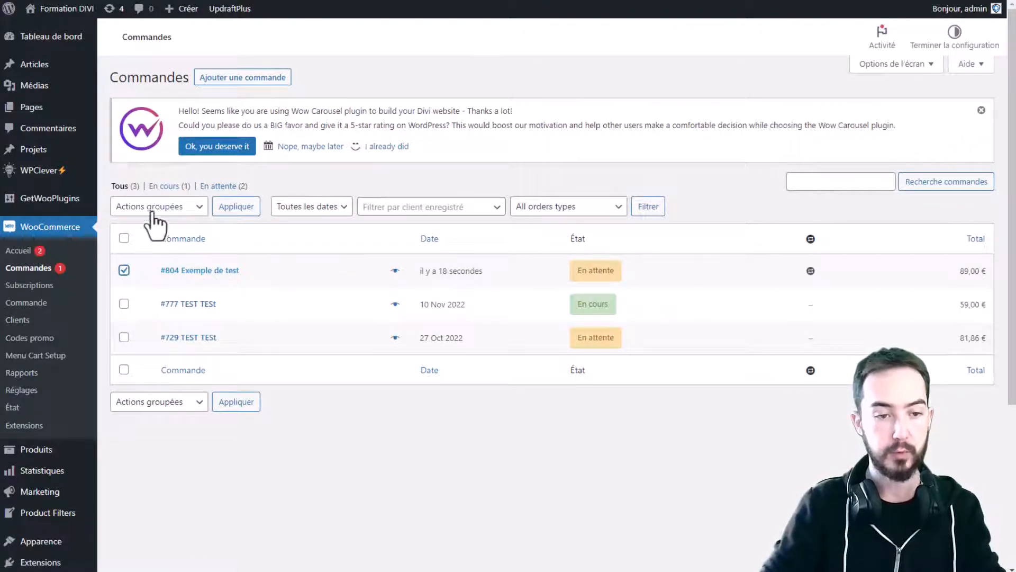
pyautogui.click(155, 207)
pyautogui.click(179, 247)
pyautogui.click(237, 209)
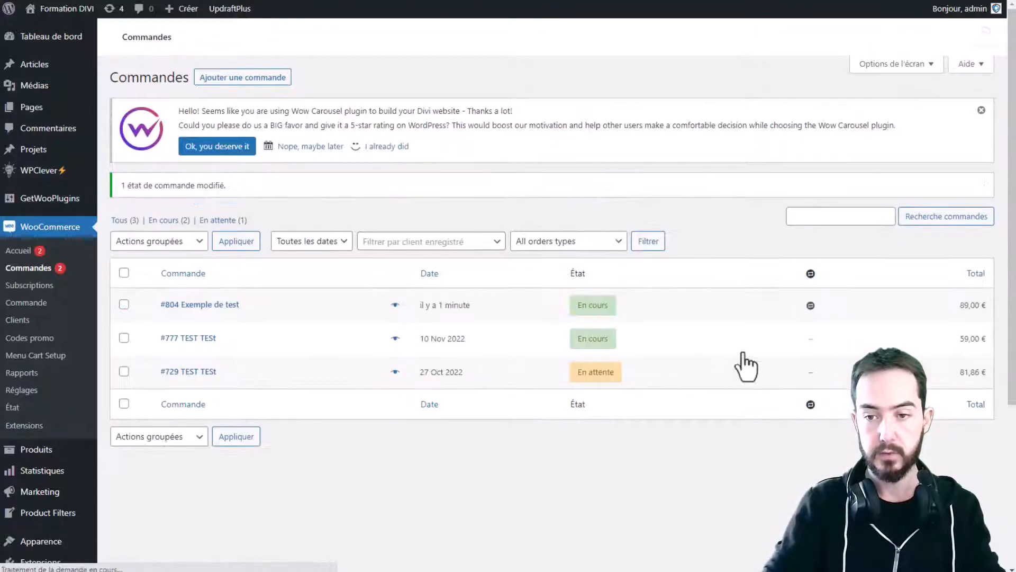
pyautogui.moveTo(810, 306)
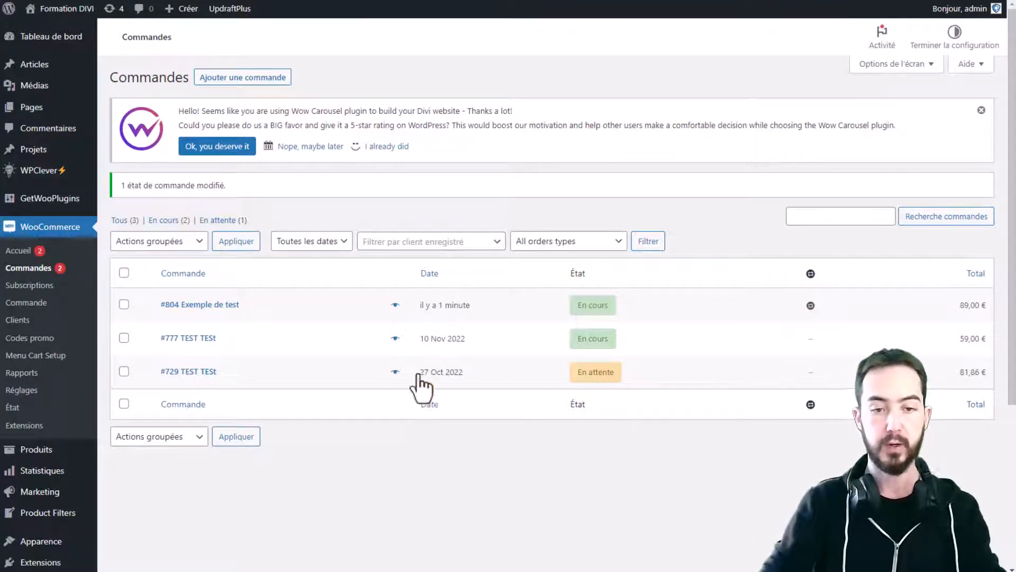
# - Open the newest subscription order and review its customer details, item, totals and refund option
pyautogui.click(223, 307)
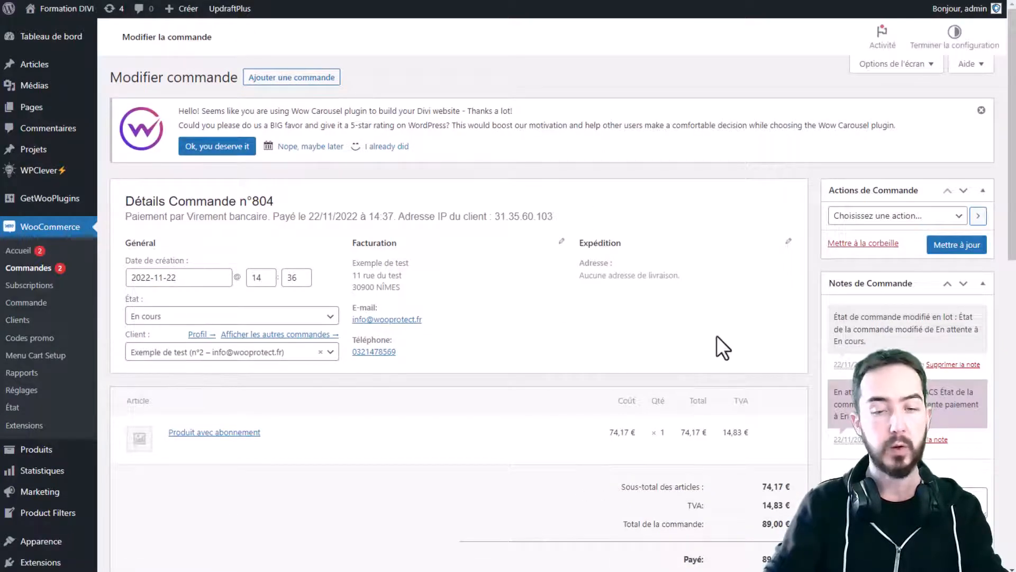
pyautogui.scroll(-1, 732, 326)
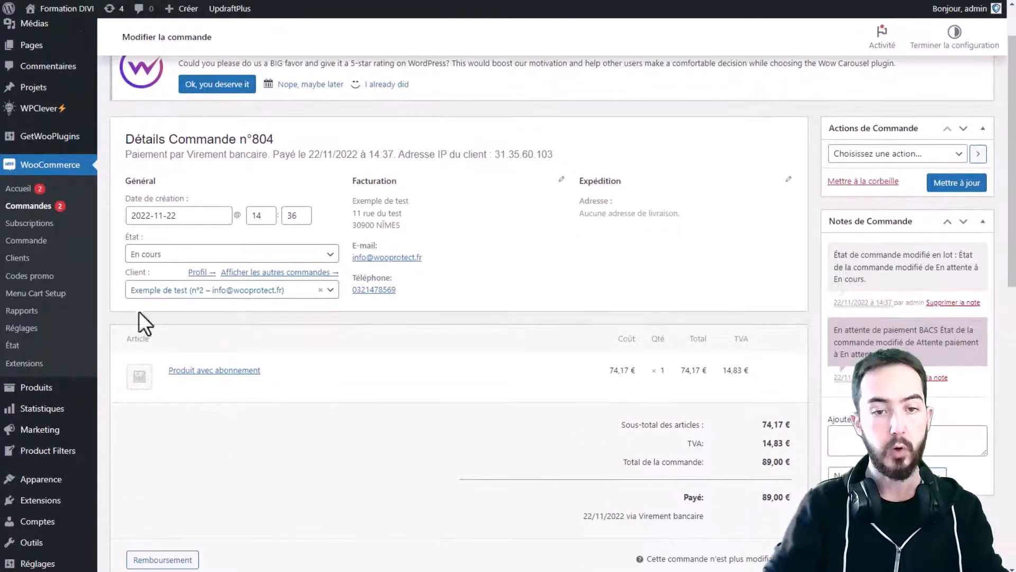
pyautogui.scroll(-3, 605, 277)
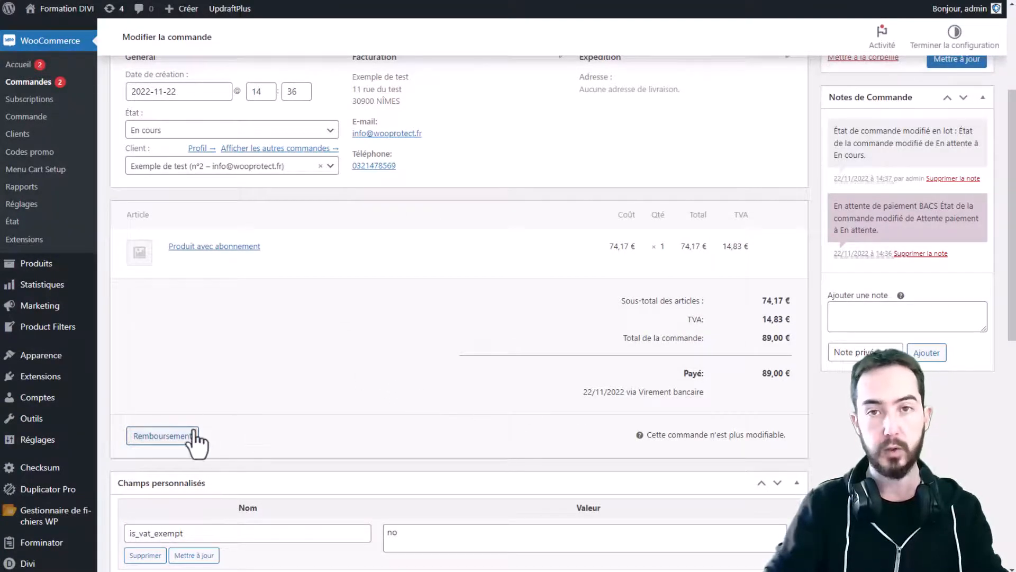
pyautogui.scroll(2, 697, 343)
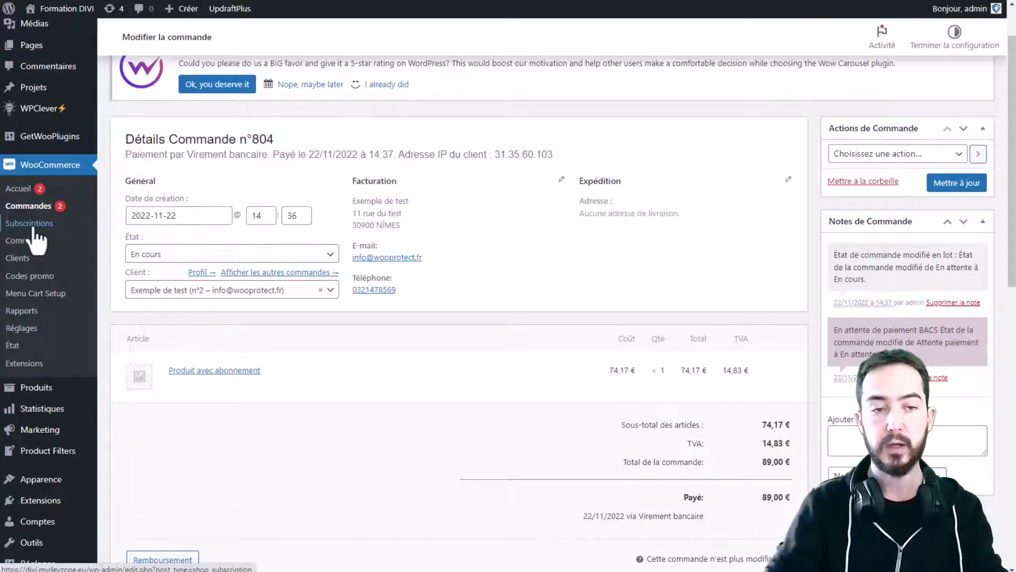
# - Show the subscriptions list, view the subscriber's account profile, and return to the list
pyautogui.click(32, 229)
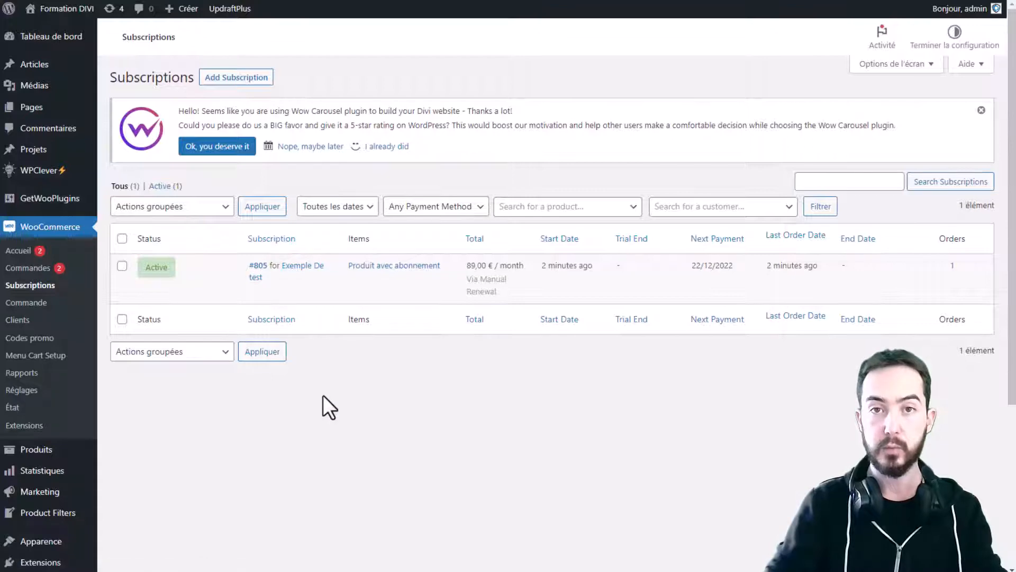
pyautogui.click(291, 276)
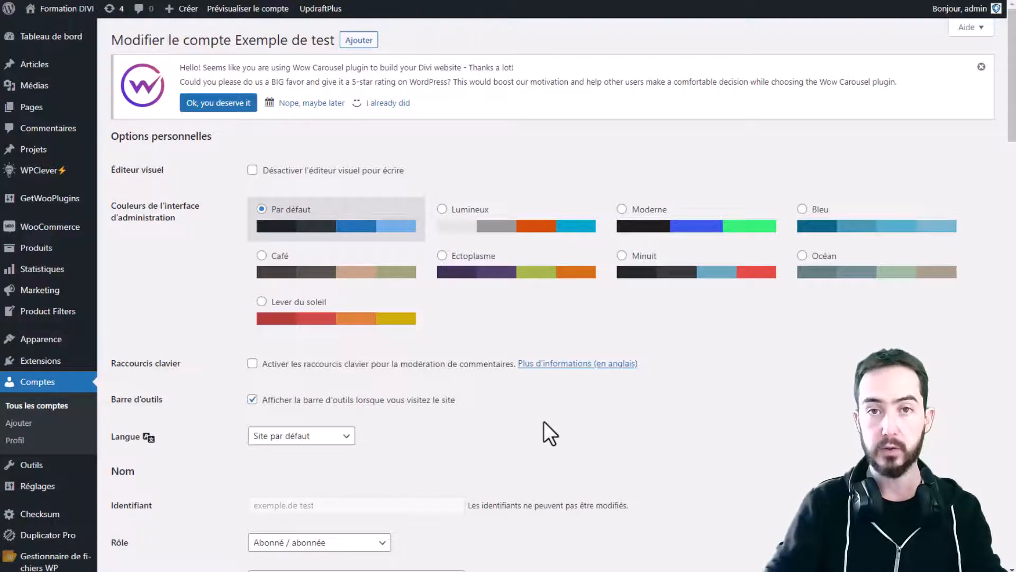
pyautogui.hotkey('alt', 'Left')
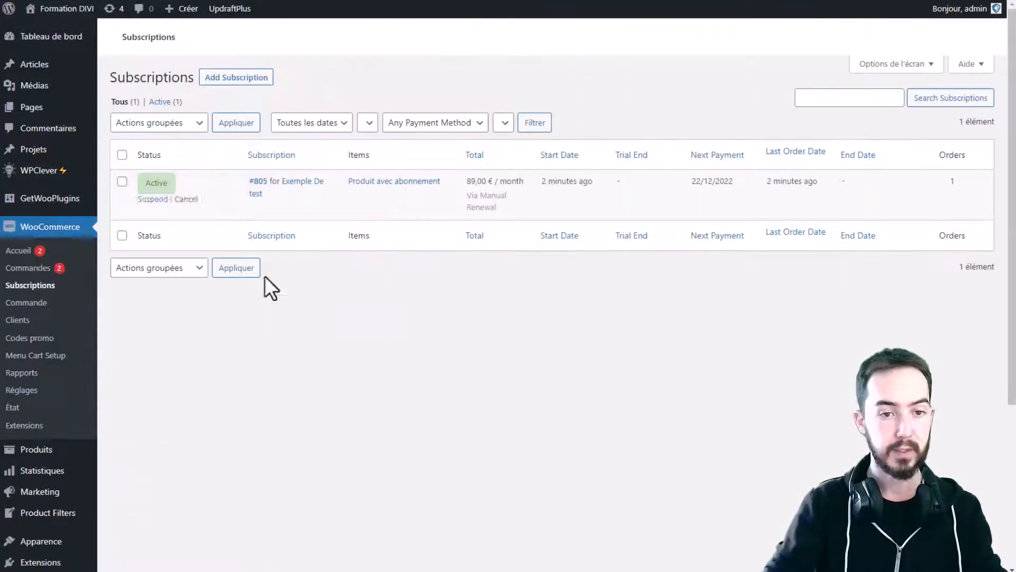
# - Open the active subscription and examine its details, payment schedule, notes and related orders
pyautogui.click(262, 266)
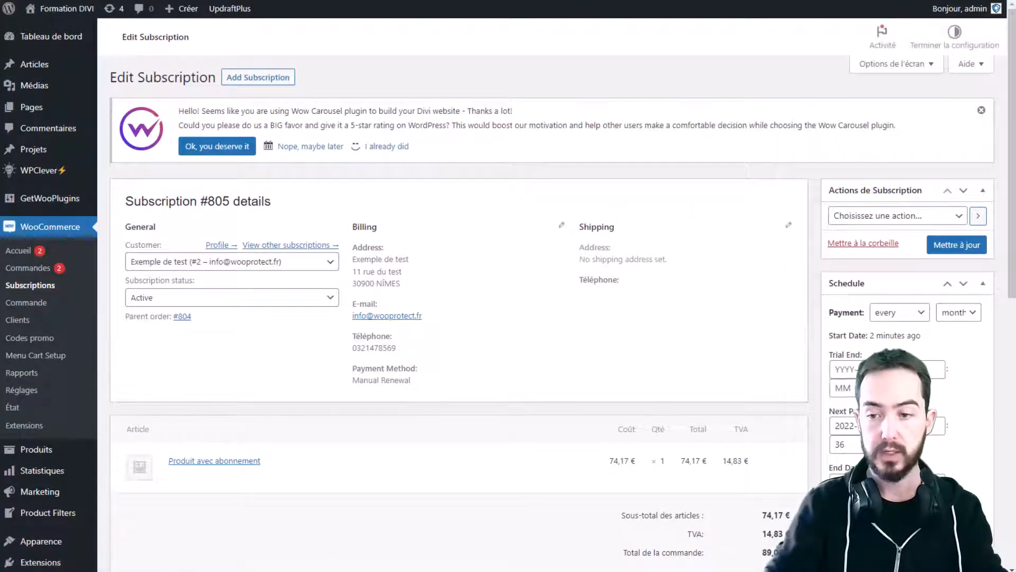
pyautogui.scroll(-5, 523, 205)
pyautogui.scroll(-5, 582, 232)
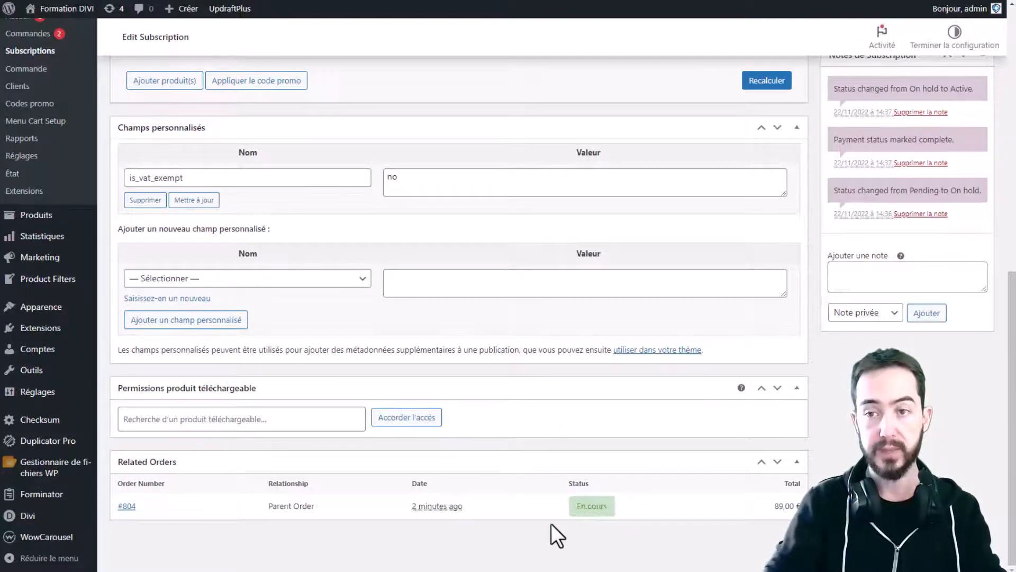
pyautogui.scroll(5, 663, 523)
pyautogui.scroll(2, 569, 512)
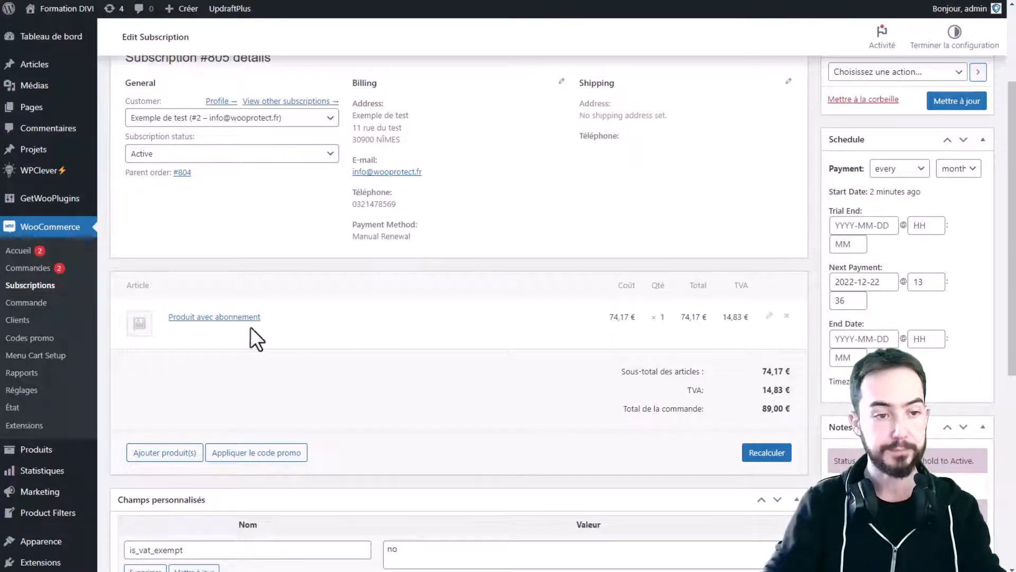
# - Return to the subscriptions list, open a blank form for adding a subscription manually, and examine its customer, item, schedule and related-order fields
pyautogui.click(32, 287)
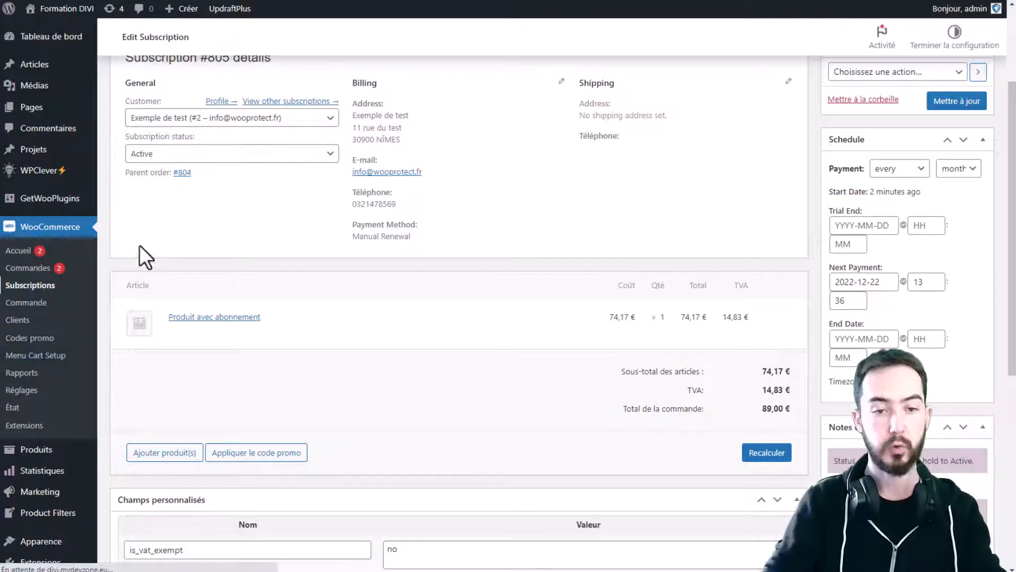
pyautogui.moveTo(142, 289)
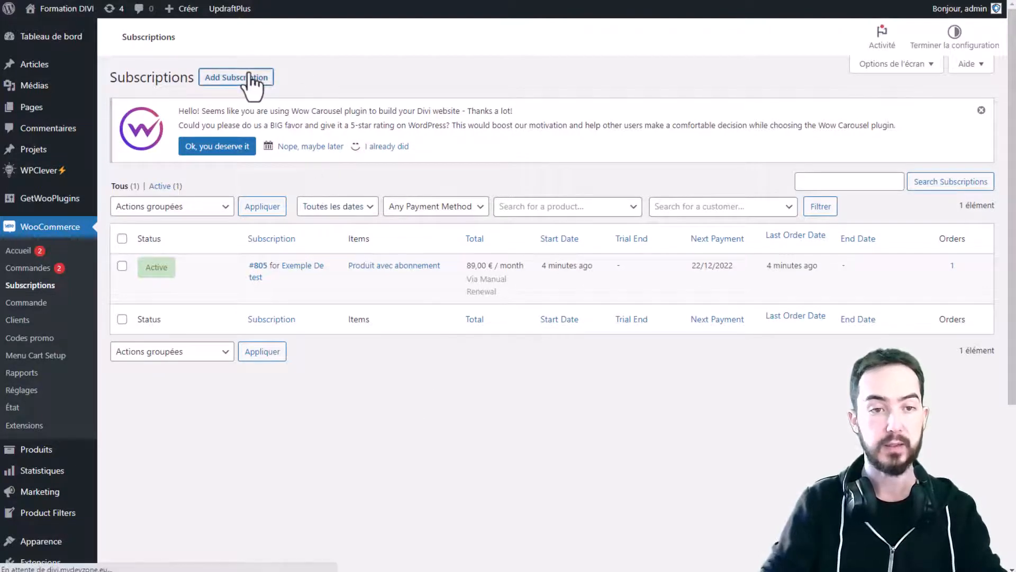
pyautogui.click(216, 78)
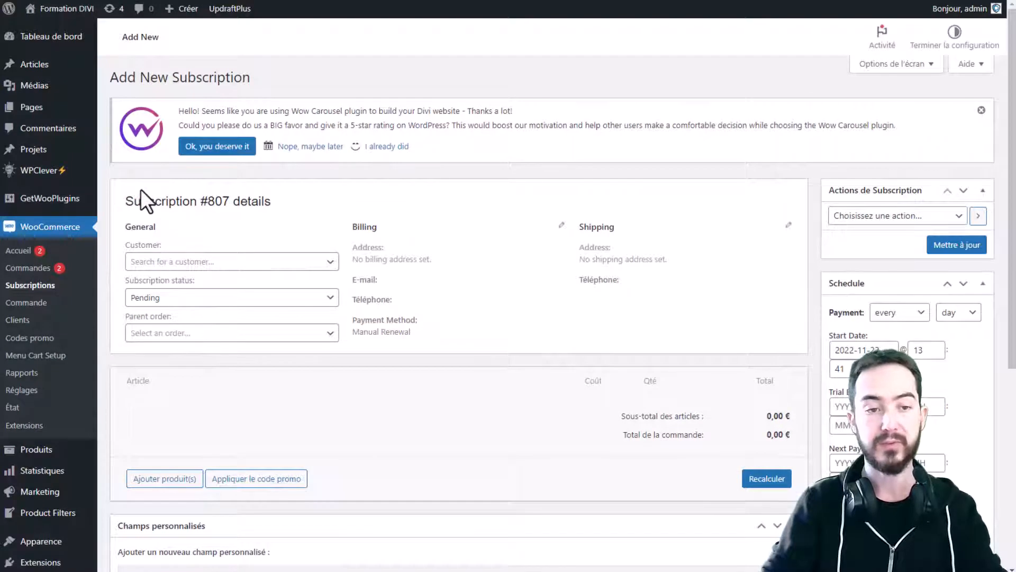
pyautogui.scroll(-2, 397, 225)
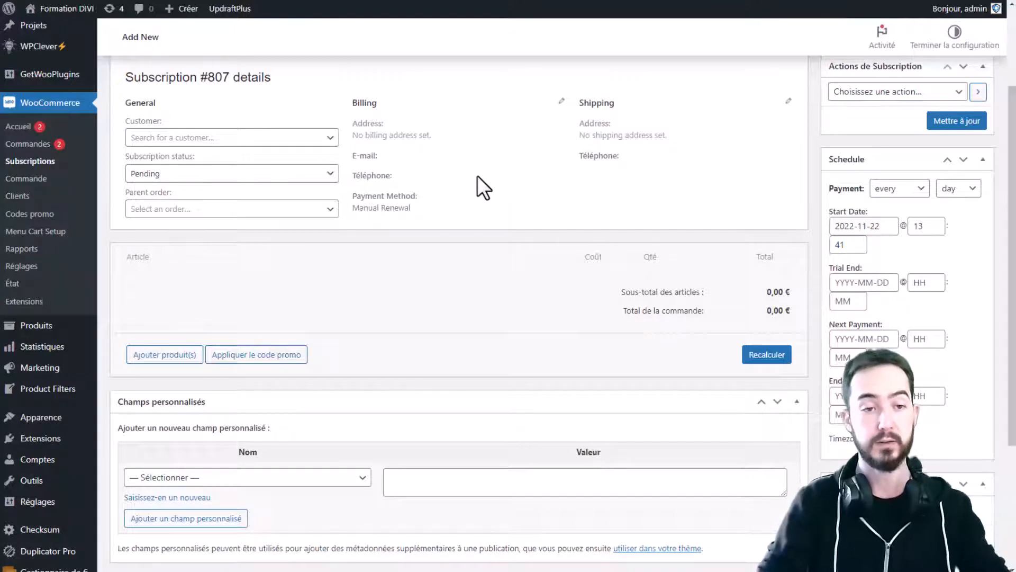
pyautogui.click(262, 138)
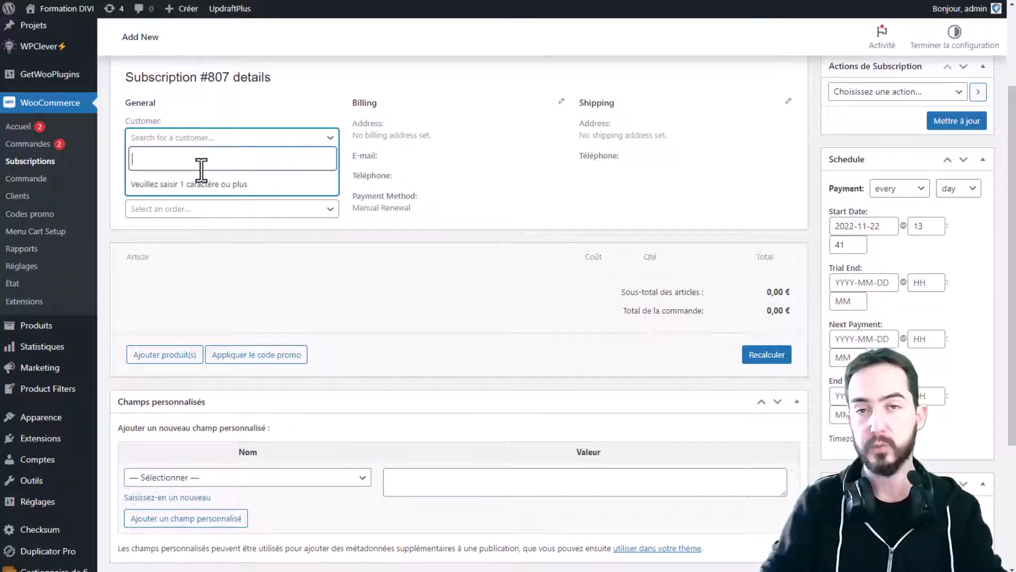
pyautogui.moveTo(39, 470)
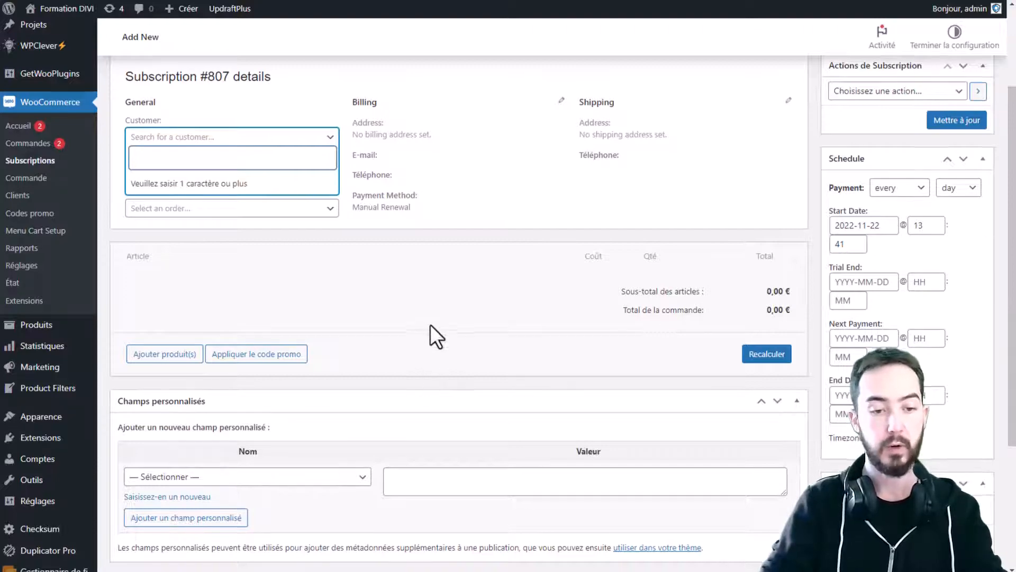
pyautogui.scroll(-3, 430, 325)
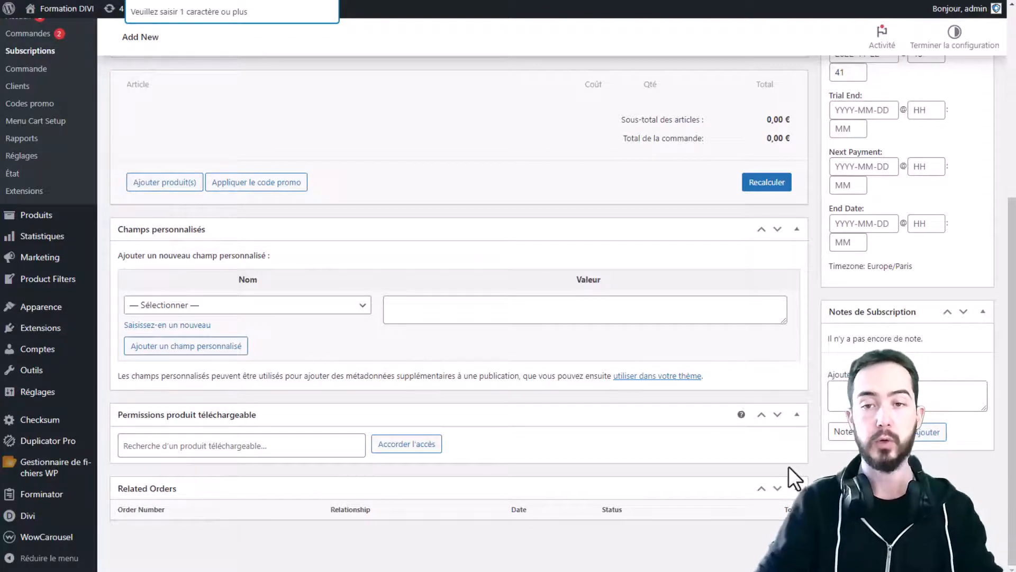
pyautogui.scroll(3, 666, 357)
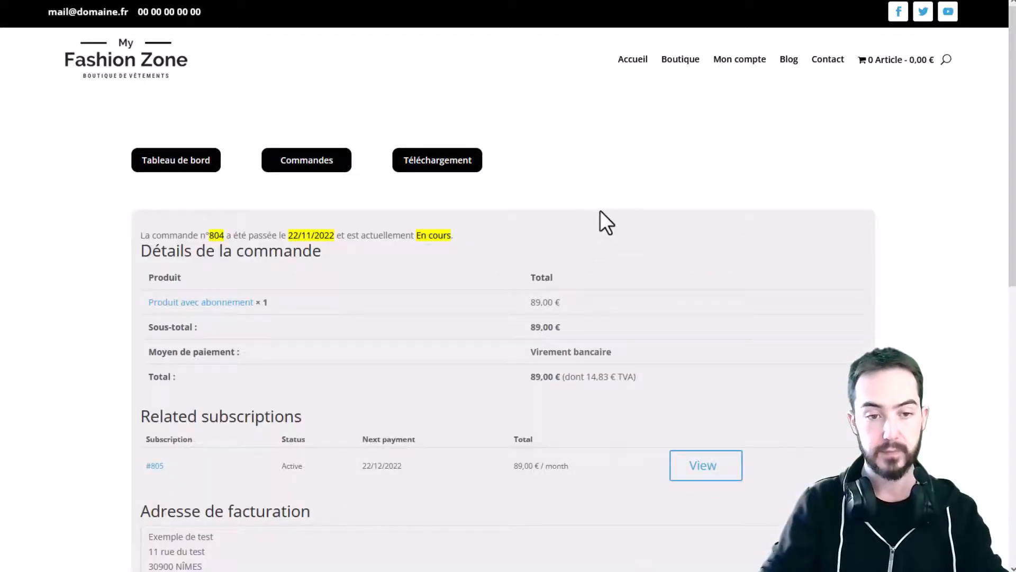
# - Review the subscription order's details in the shop's customer account, and open its related subscription to examine the dates, actions and totals
pyautogui.scroll(-1, 603, 206)
pyautogui.scroll(-2, 143, 158)
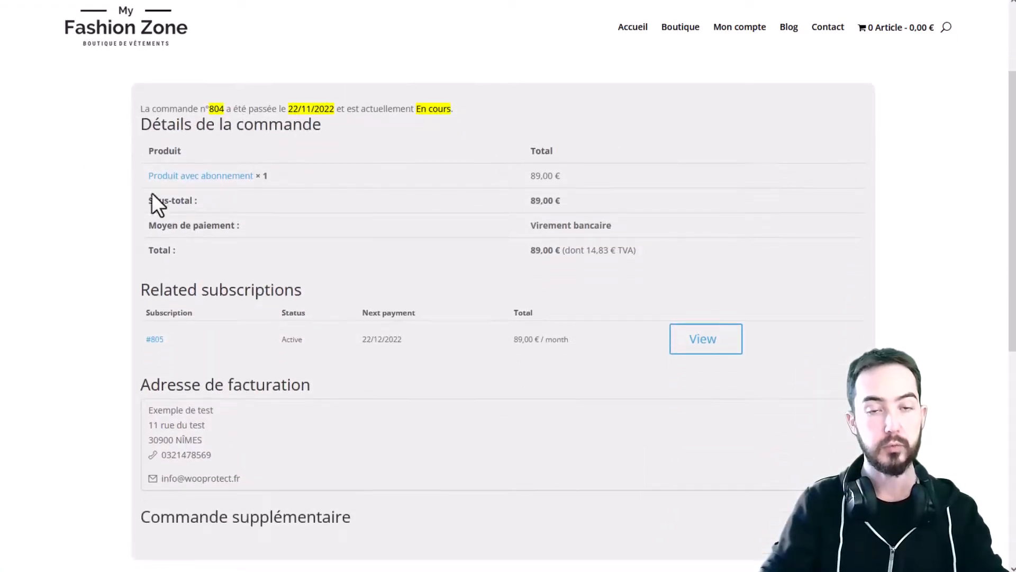
pyautogui.scroll(-1, 471, 153)
pyautogui.scroll(-2, 484, 186)
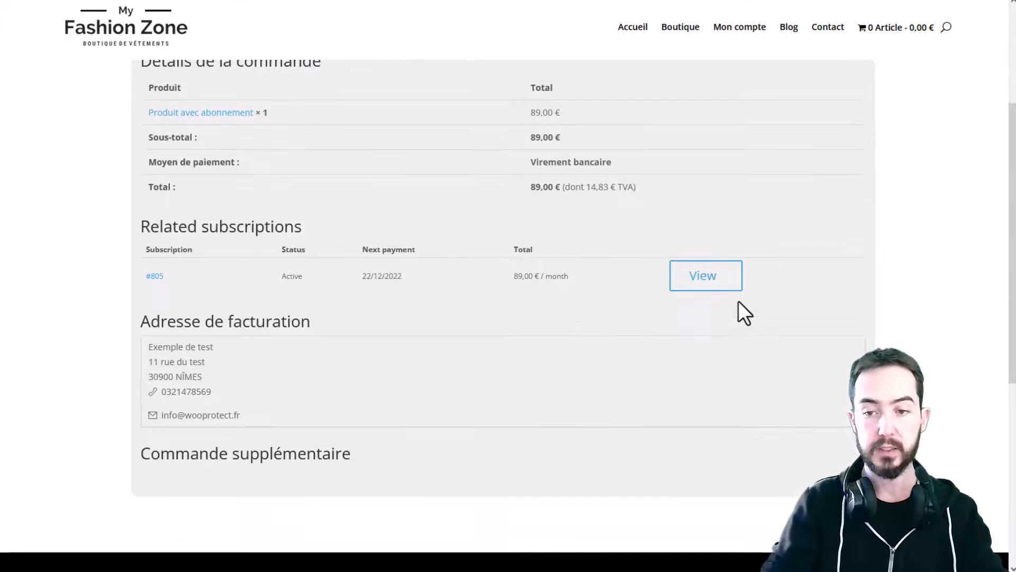
pyautogui.click(698, 278)
pyautogui.scroll(-3, 614, 304)
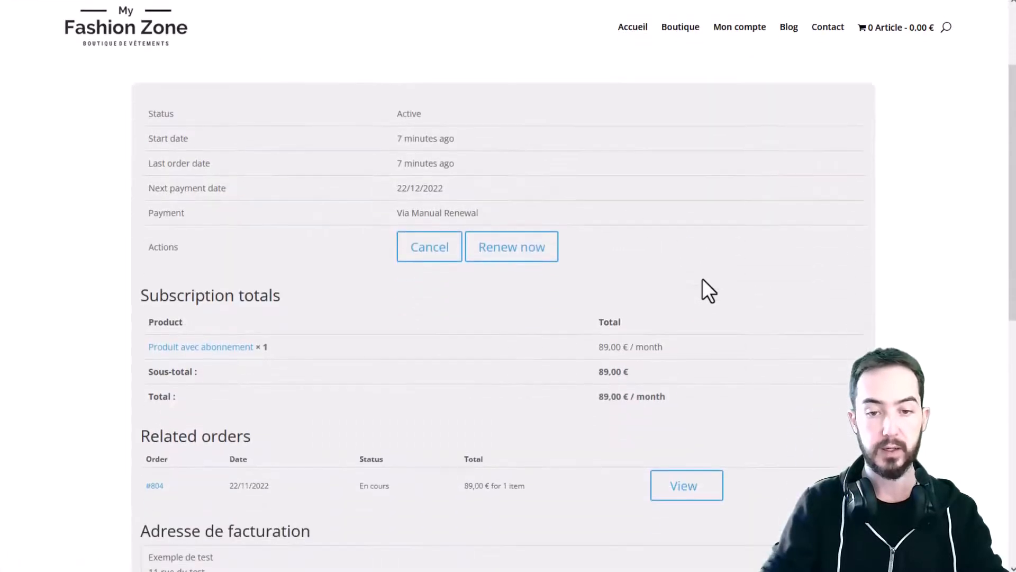